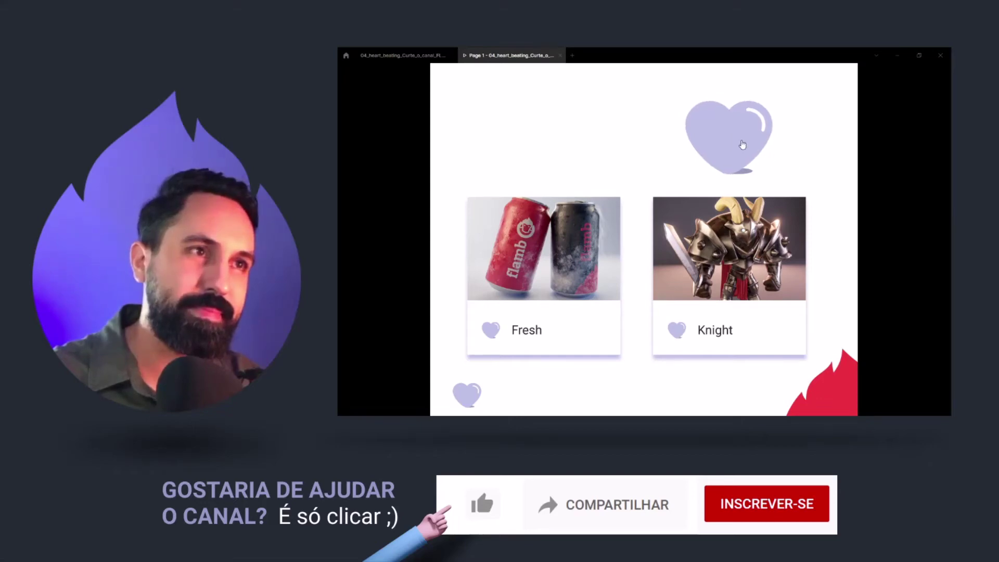
In the prototype, like the large heart, the Knight card's heart and the small bottom-left heart
click(745, 146)
click(680, 331)
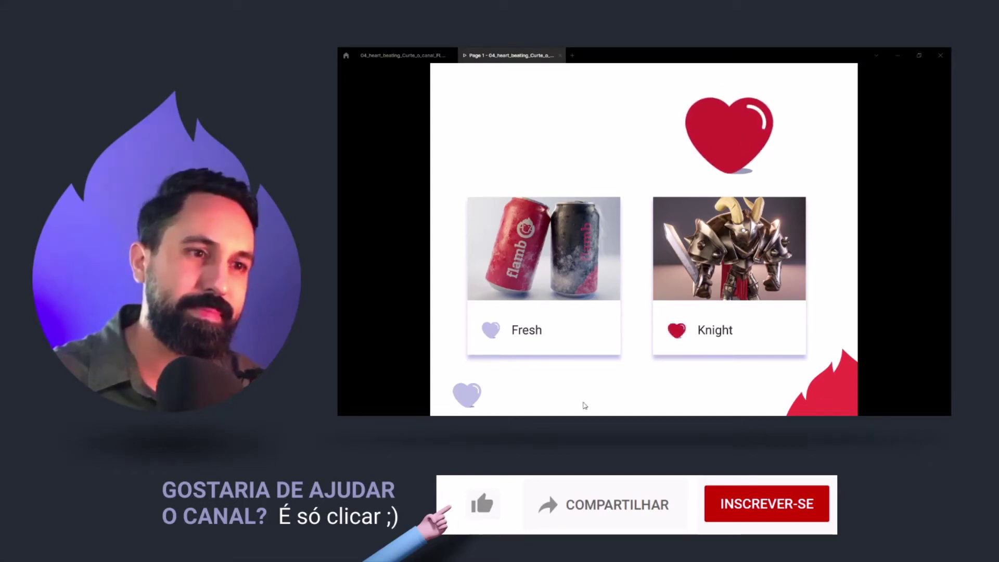
click(467, 400)
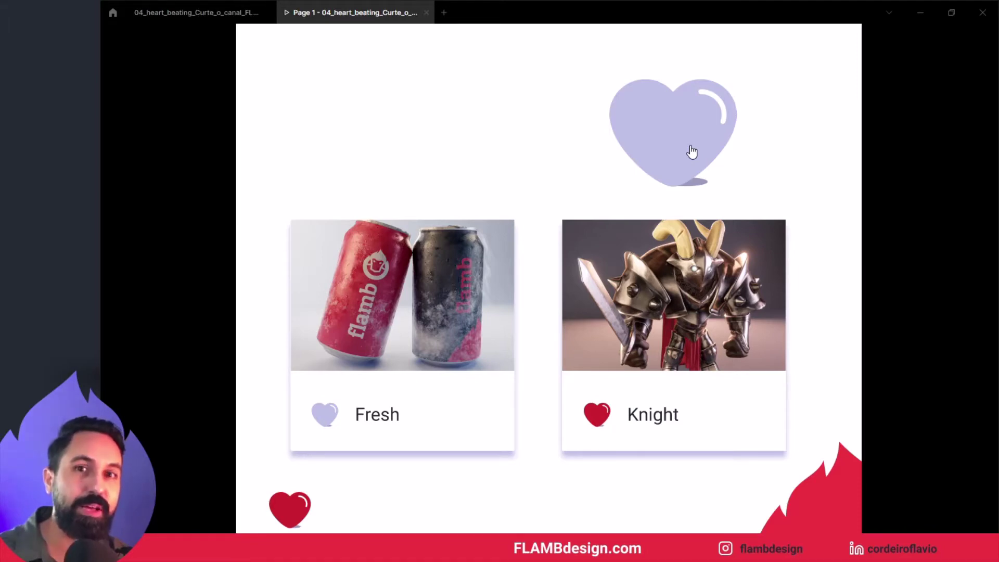
Toggle the large heart between beating red and lavender, then return to the design file
click(692, 152)
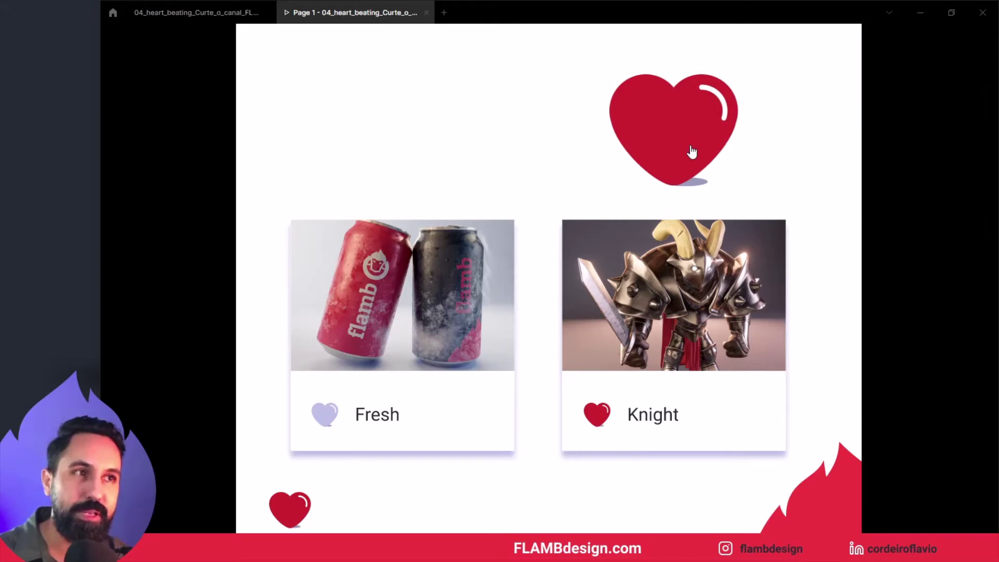
click(691, 152)
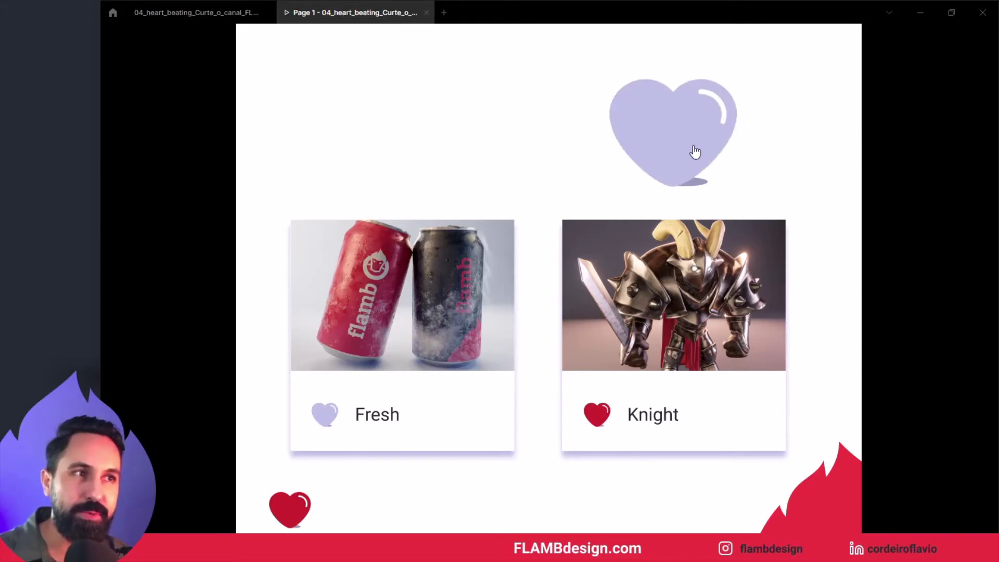
click(696, 151)
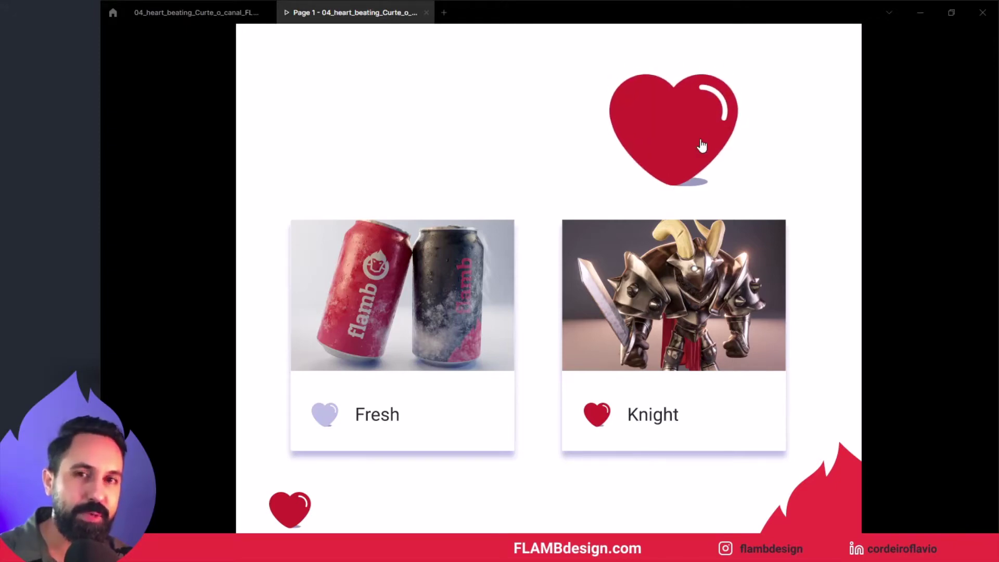
click(702, 145)
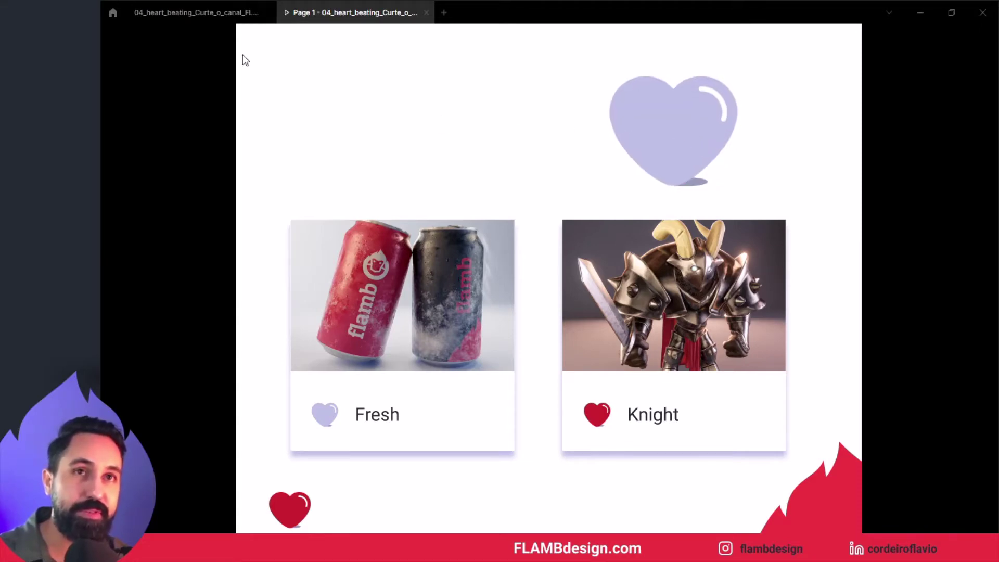
click(211, 17)
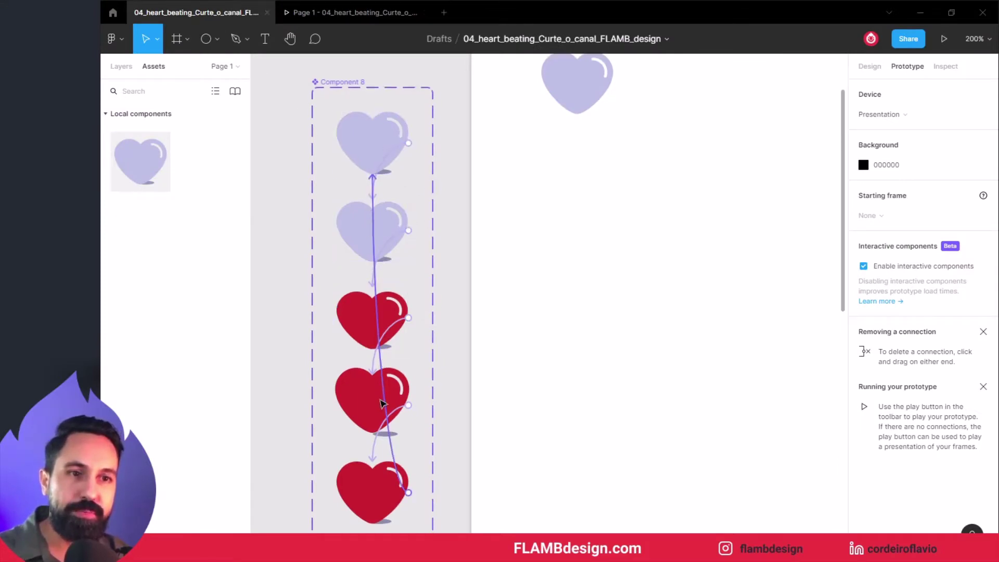
scroll(382, 403, down, 1)
scroll(379, 323, up, 1)
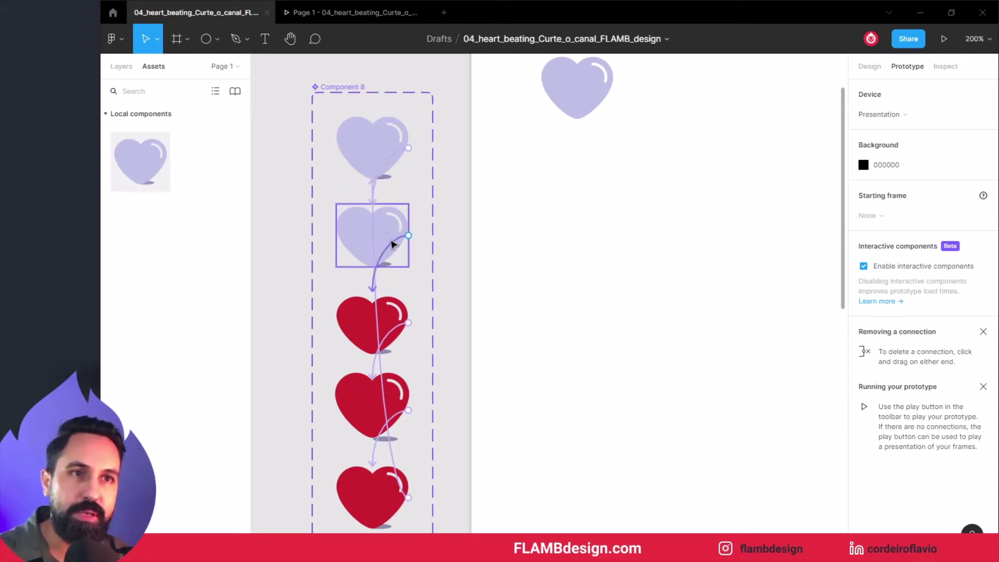
click(393, 245)
key(Delete)
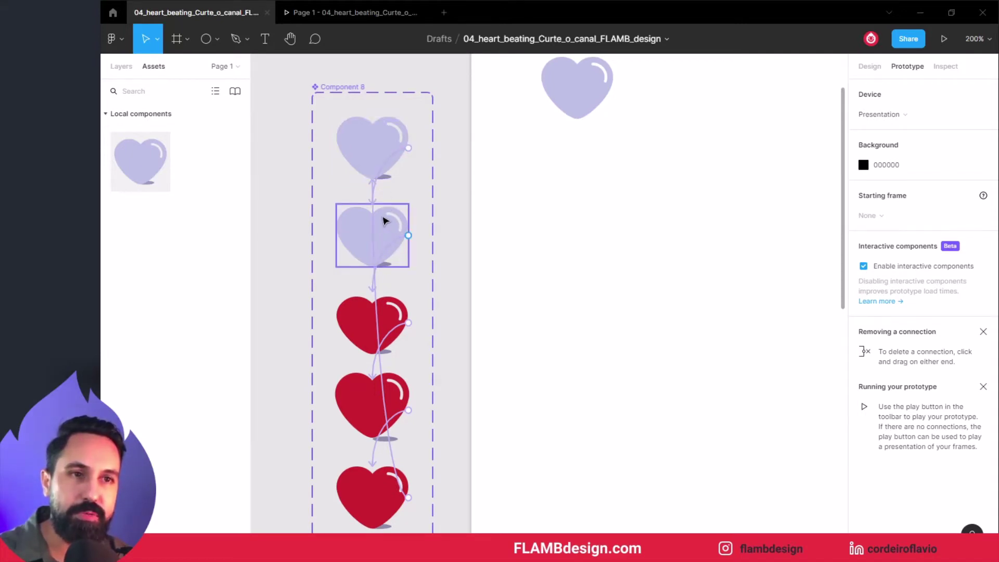
scroll(385, 221, down, 1)
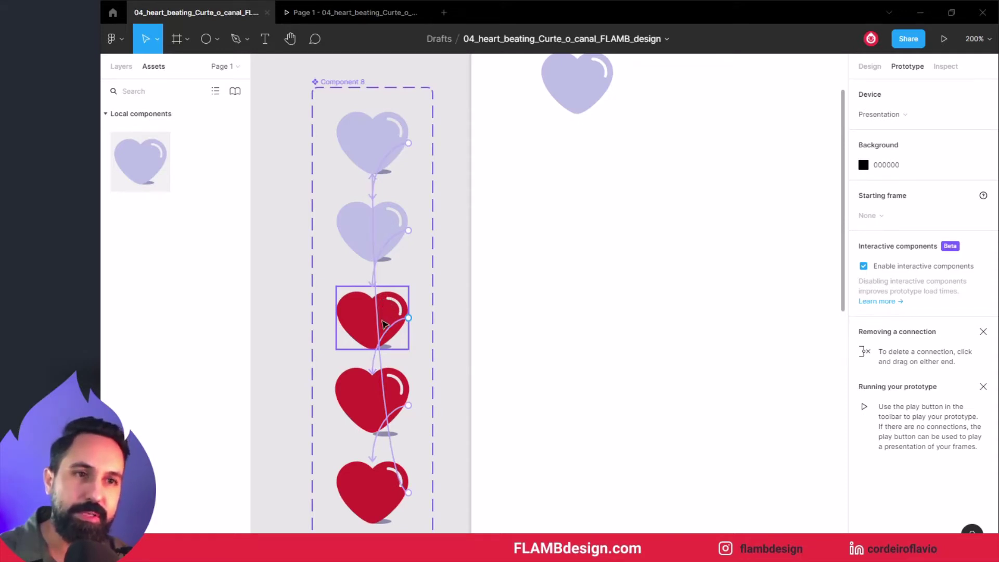
scroll(366, 393, down, 1)
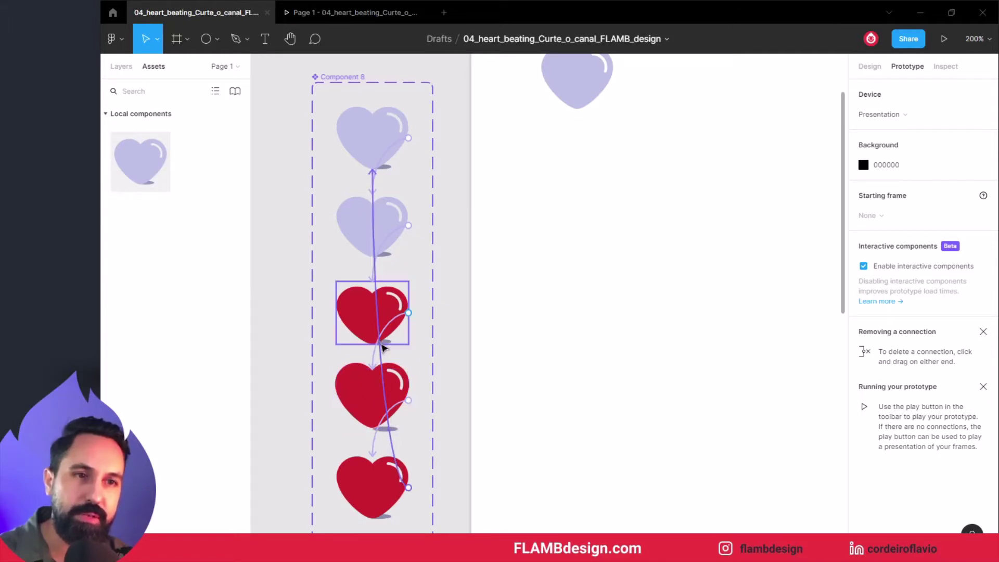
scroll(398, 434, down, 1)
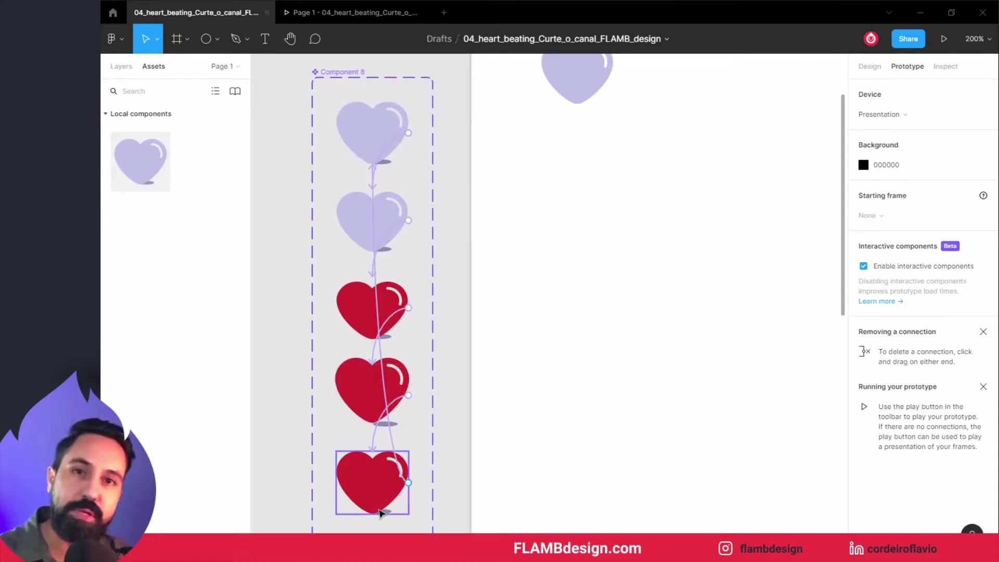
scroll(379, 513, up, 1)
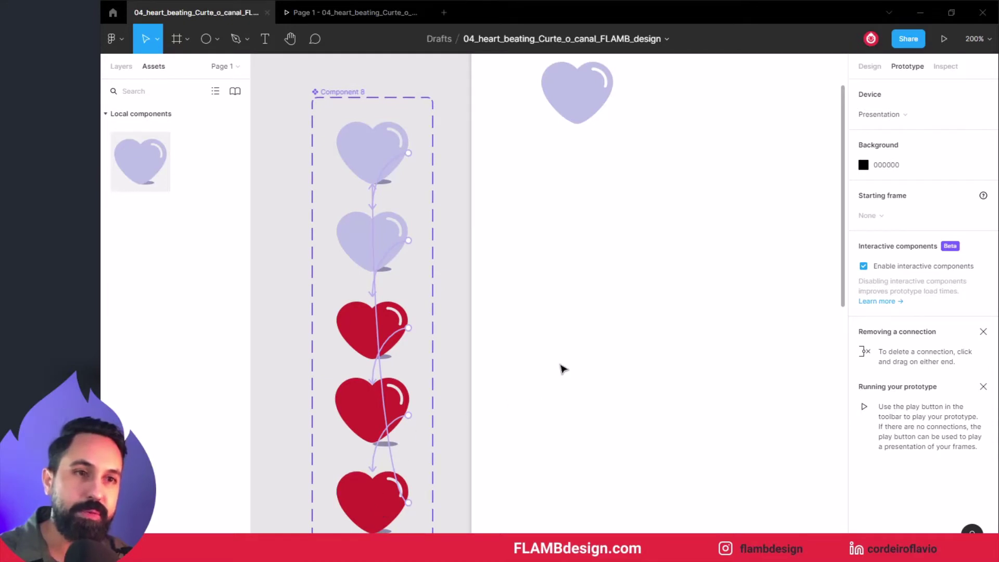
scroll(562, 364, up, 1)
scroll(562, 364, up, 2)
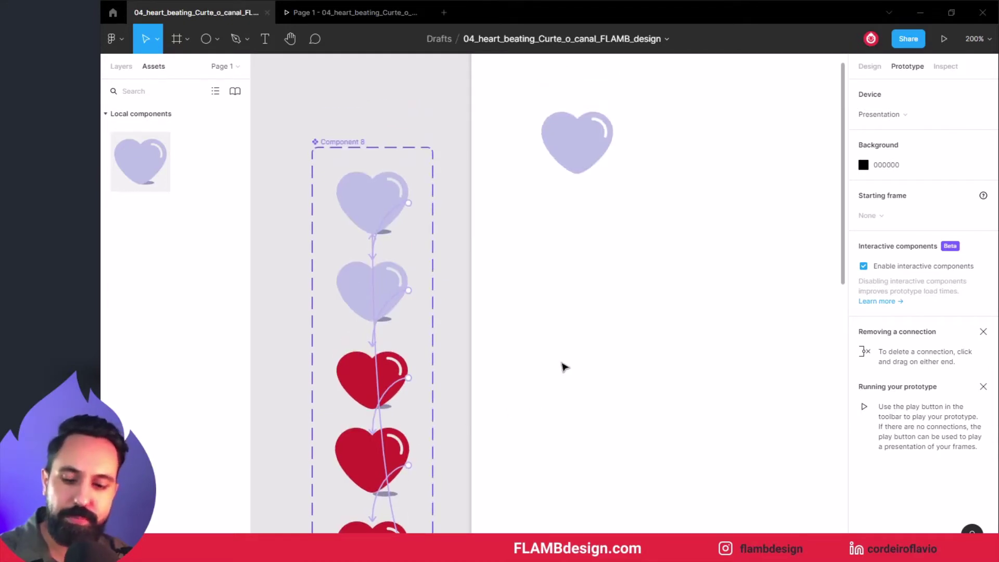
Draw a small, thin ellipse under the standalone lavender heart
click(614, 199)
scroll(609, 260, up, 2)
scroll(609, 263, up, 2)
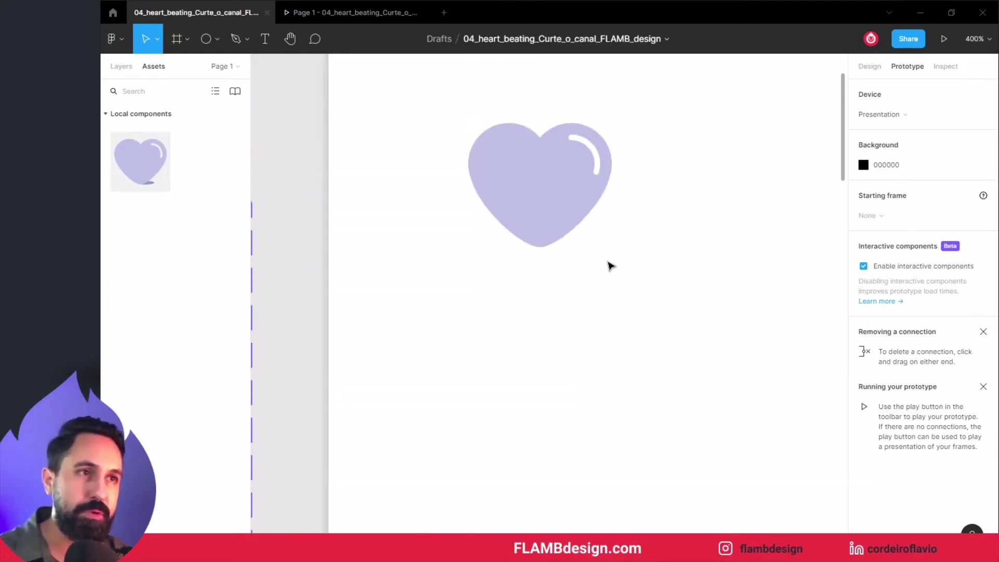
click(558, 218)
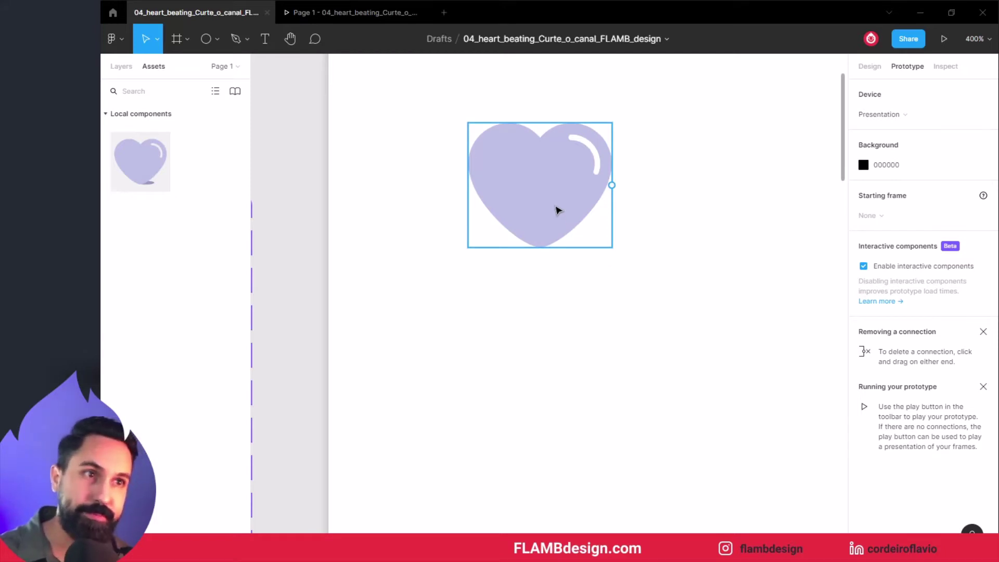
click(558, 210)
click(560, 284)
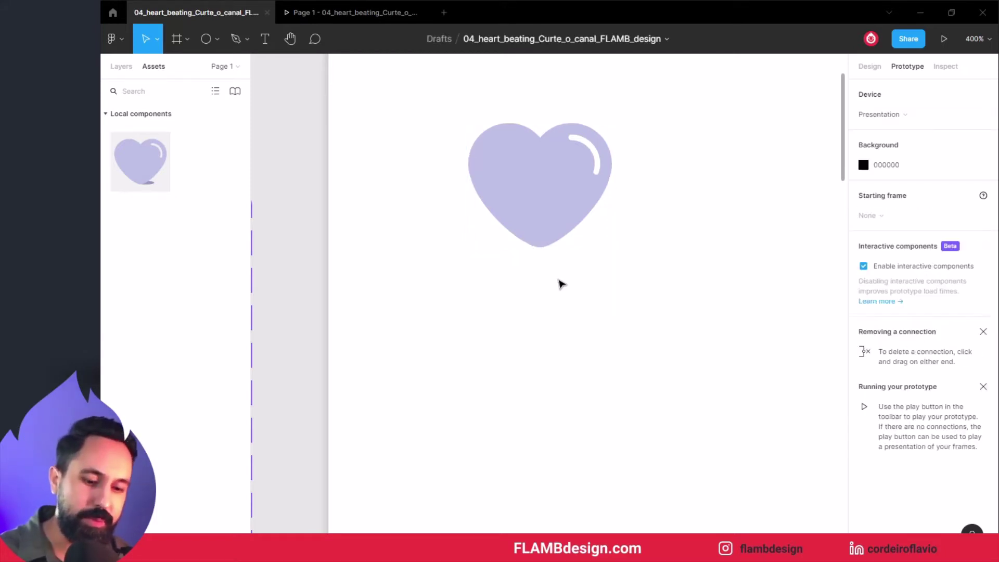
key(o)
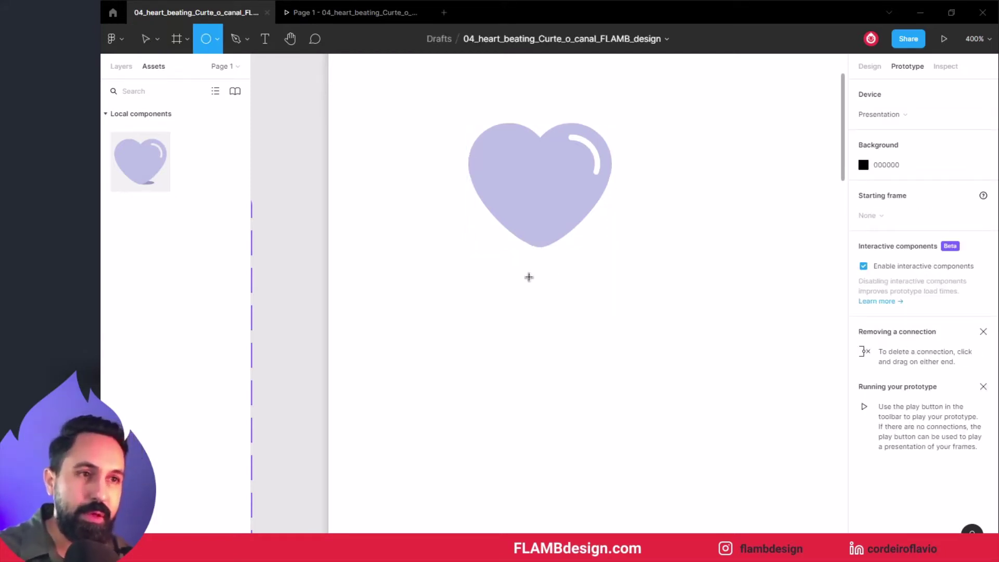
drag(552, 275, 573, 277)
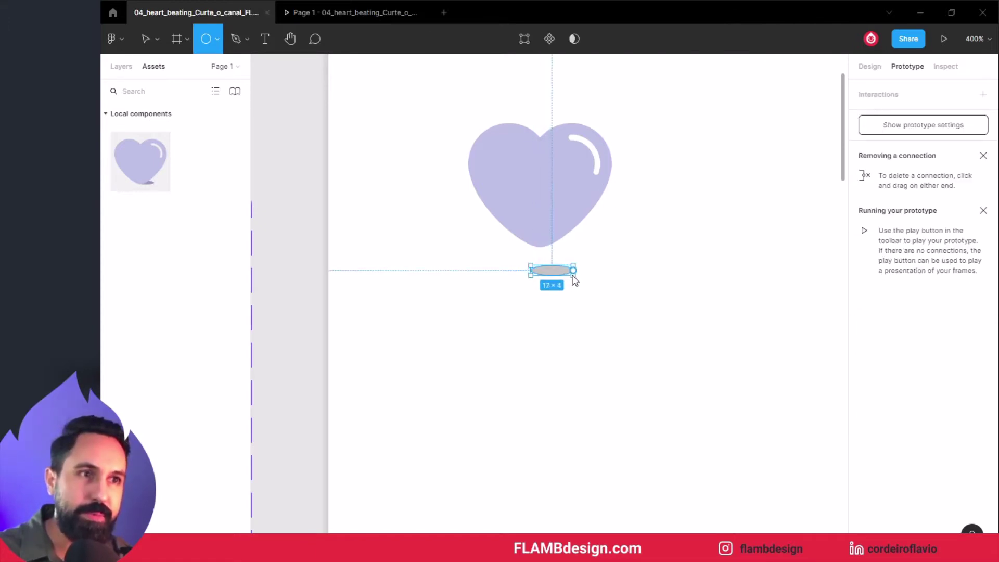
drag(572, 275, 572, 279)
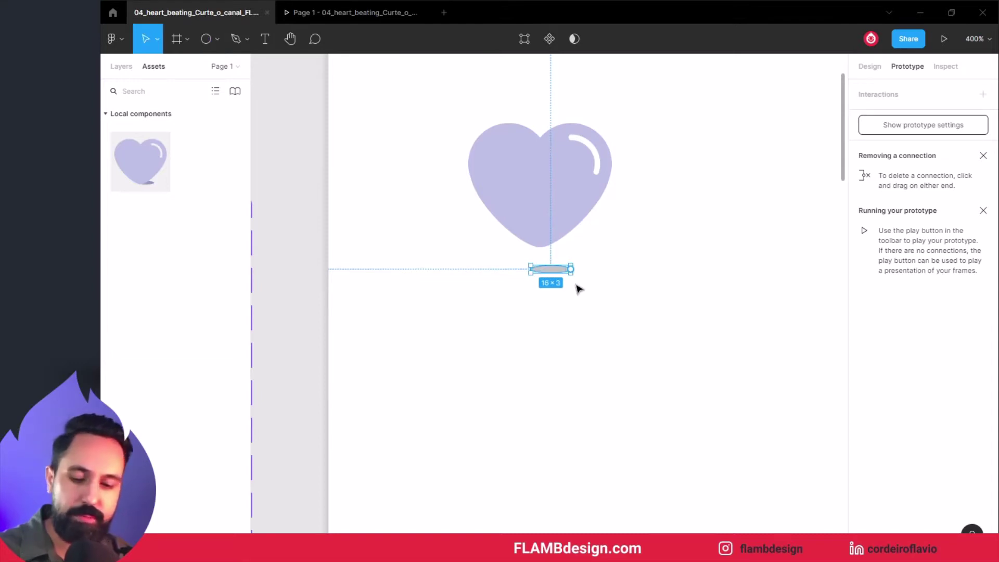
Move the ellipse up to sit at the heart's bottom tip
click(536, 225)
scroll(547, 312, up, 3)
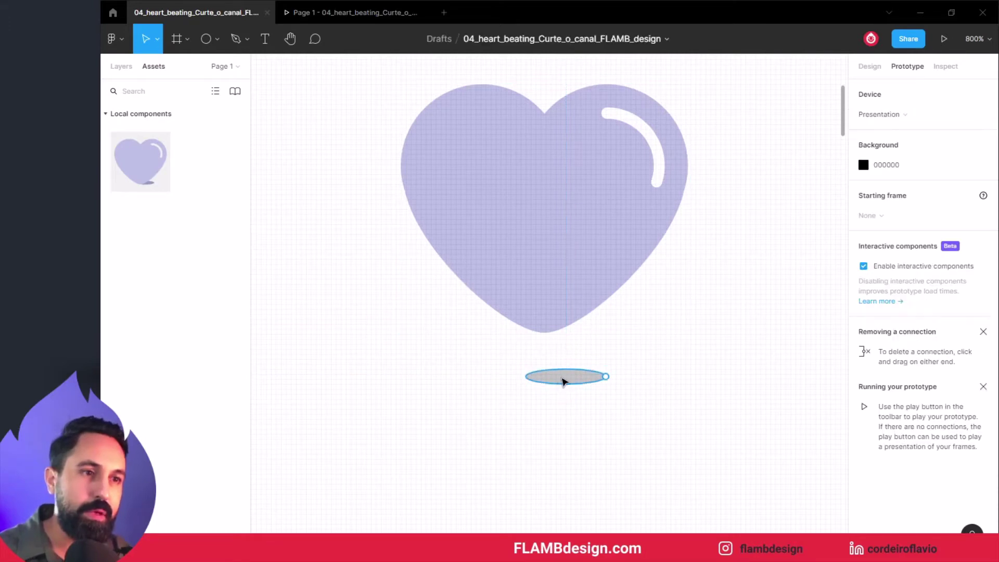
drag(563, 379, 577, 339)
key(Down)
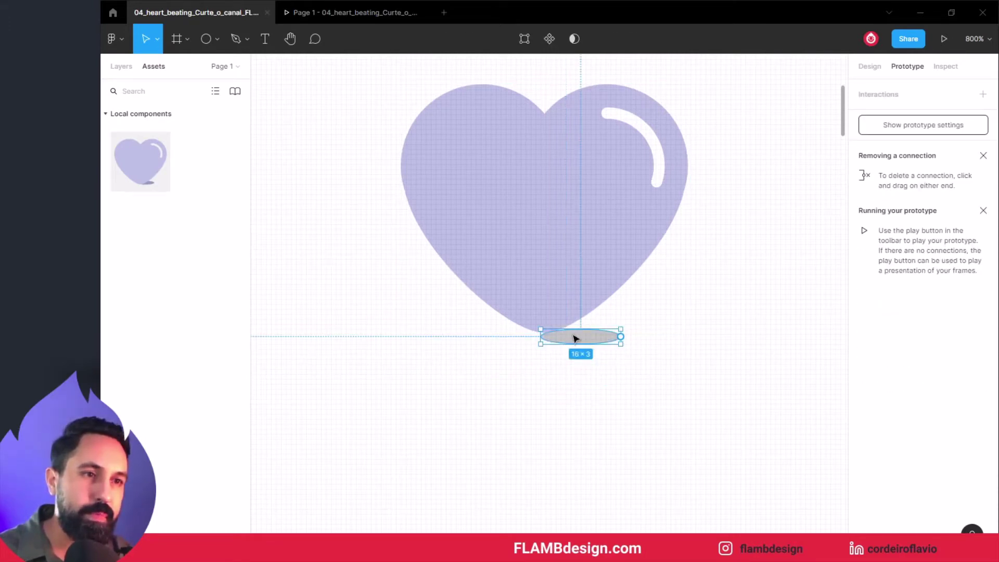
key(Up)
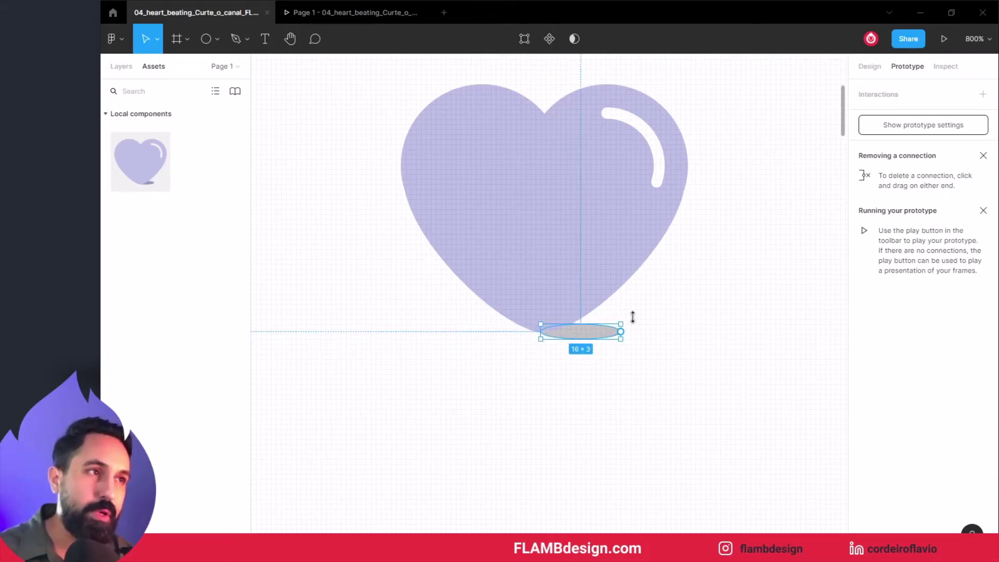
Fill the ellipse with the heart's BCBFE3 lavender, then darken it to 9395B4
click(869, 67)
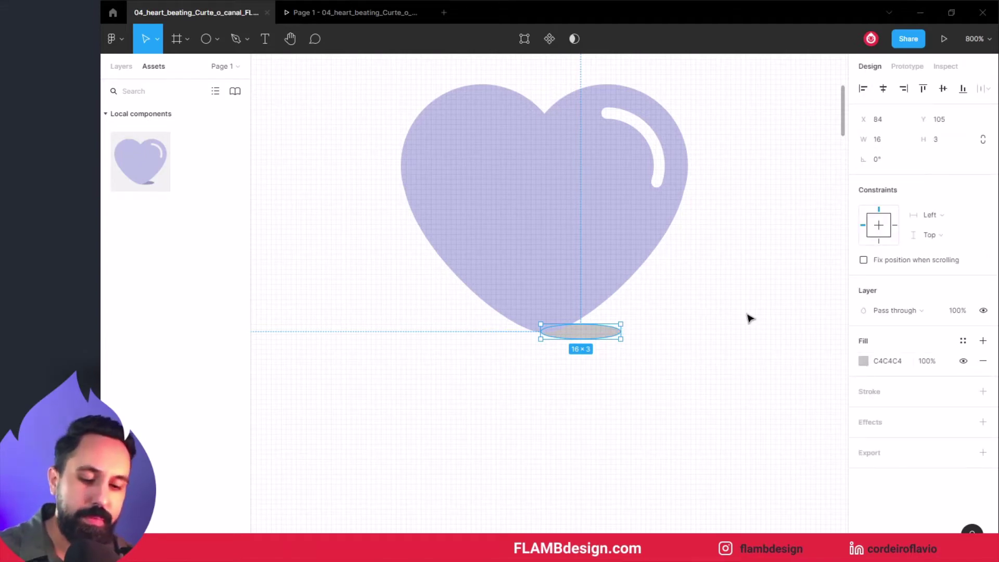
key(i)
click(634, 237)
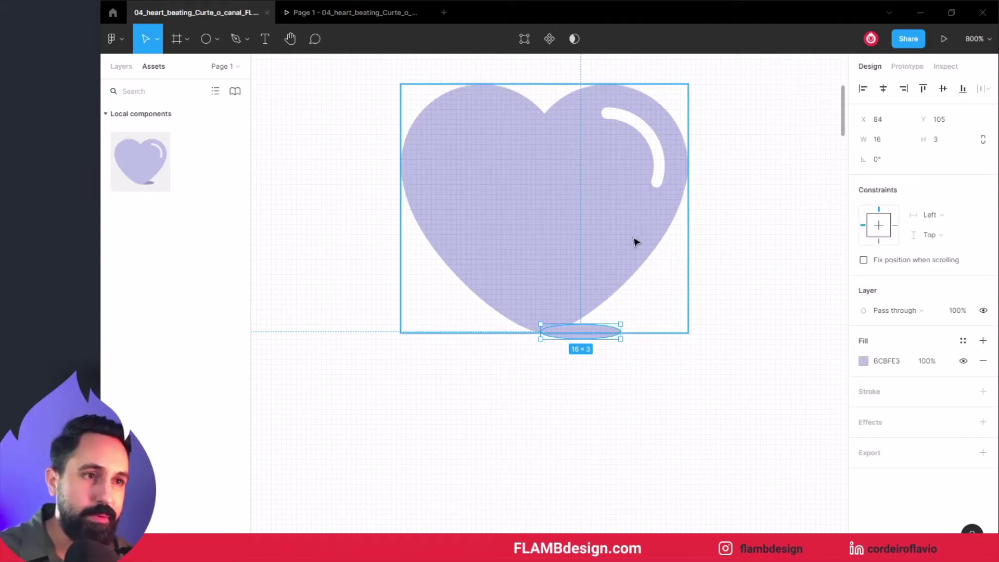
click(863, 361)
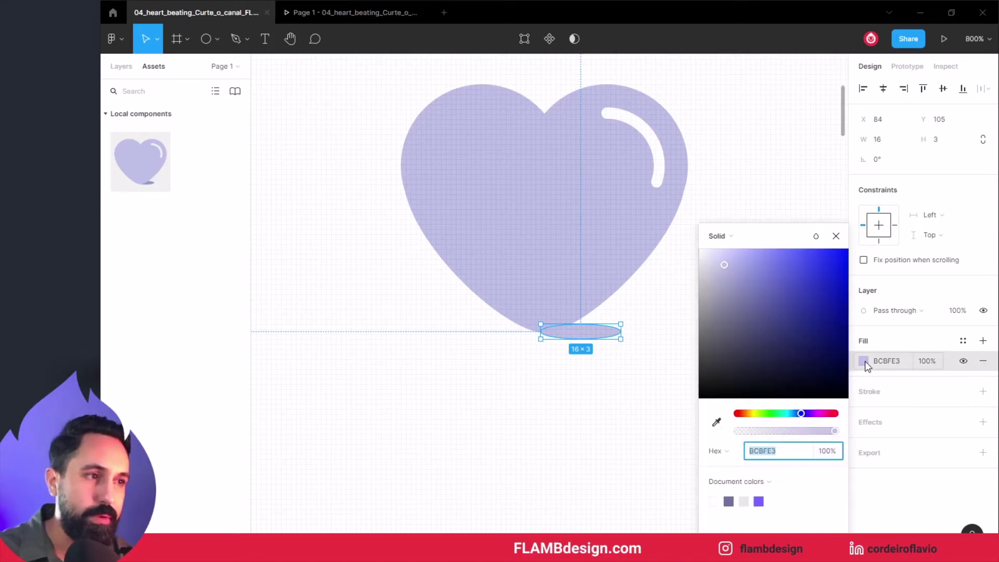
mouse_move(742, 297)
mouse_down()
mouse_move(730, 276)
mouse_move(727, 298)
mouse_up()
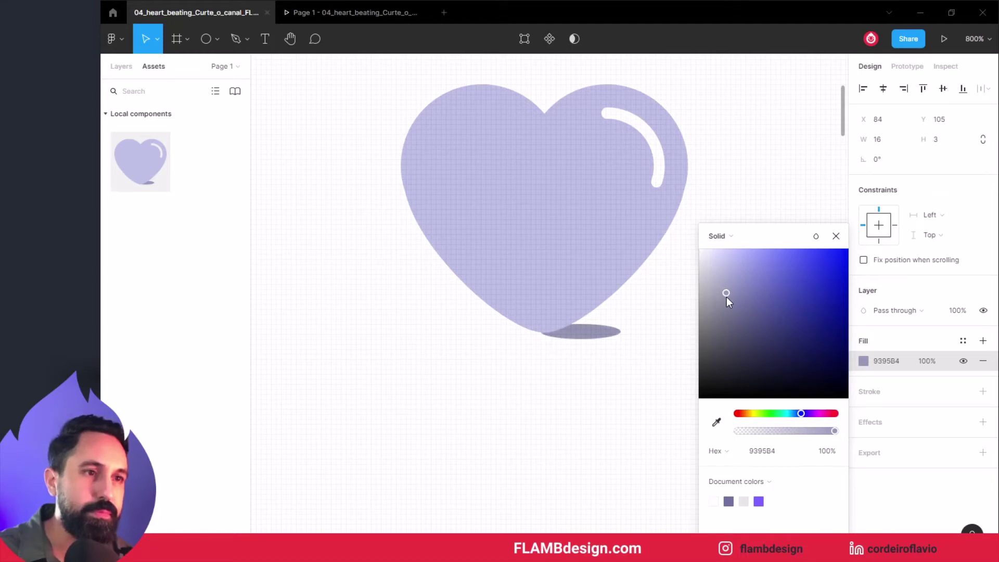
click(624, 391)
Nudge the shadow ellipse left and narrow it to 14 wide under the tip
click(591, 338)
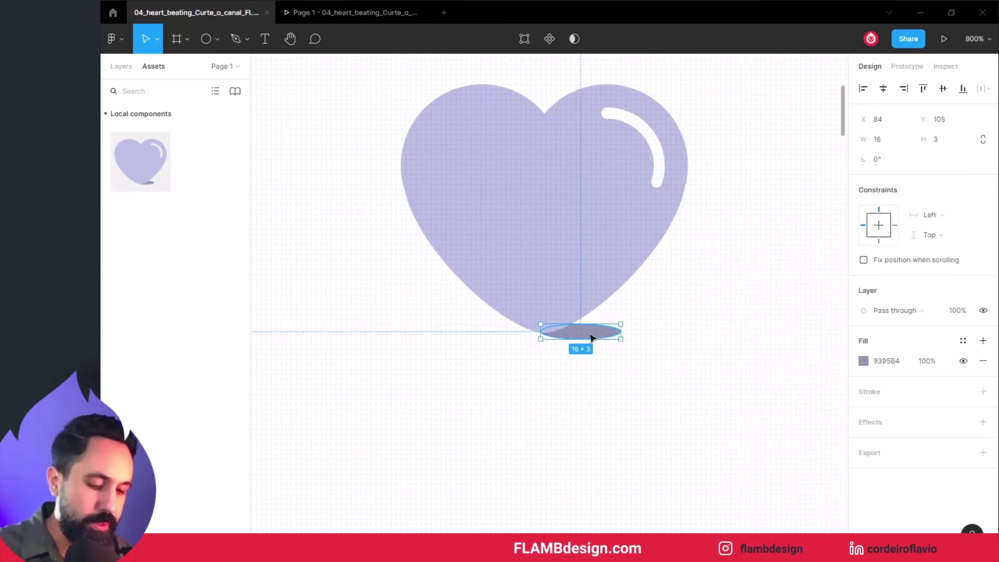
key(Left)
key(Left)
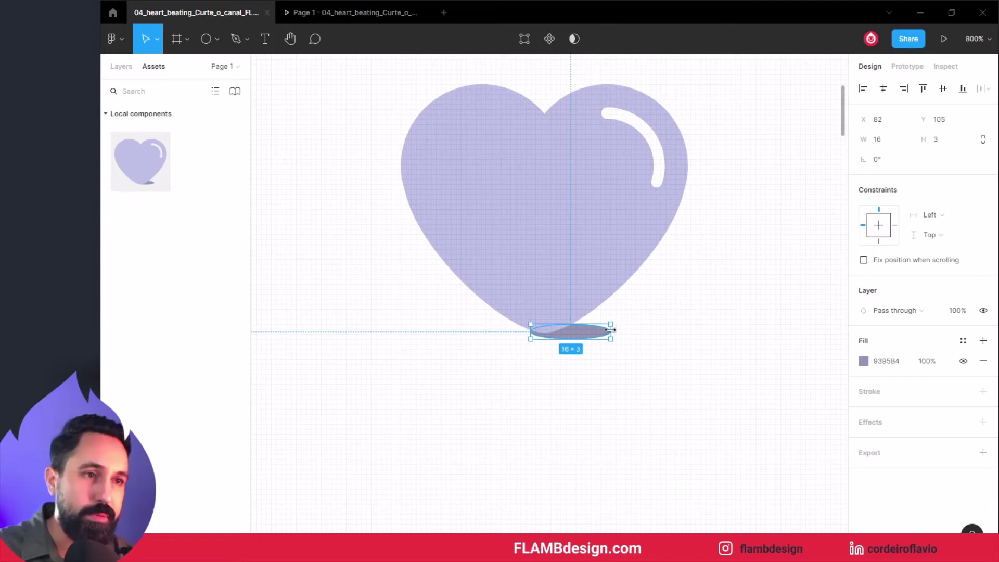
drag(609, 329, 599, 329)
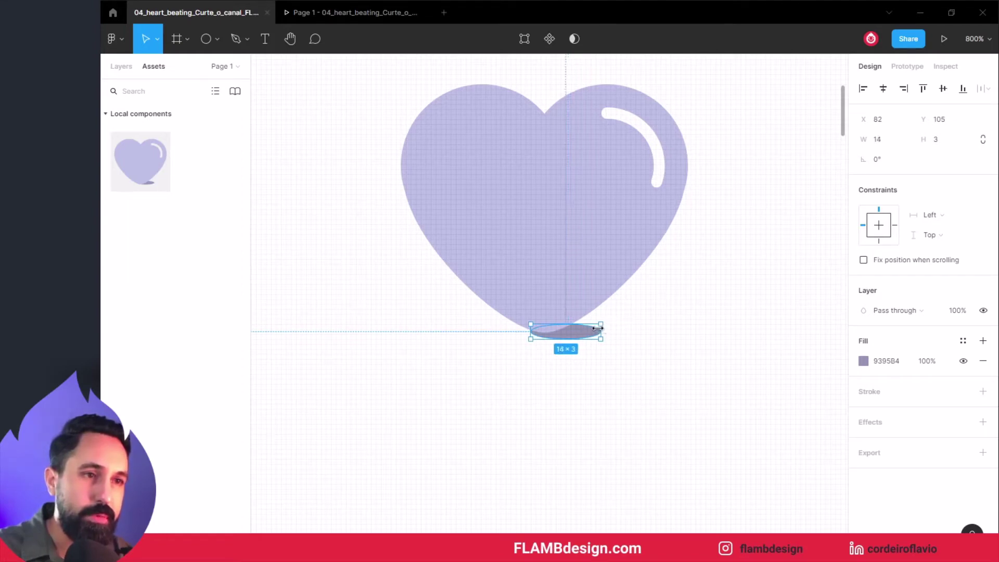
click(619, 352)
scroll(620, 352, up, 2)
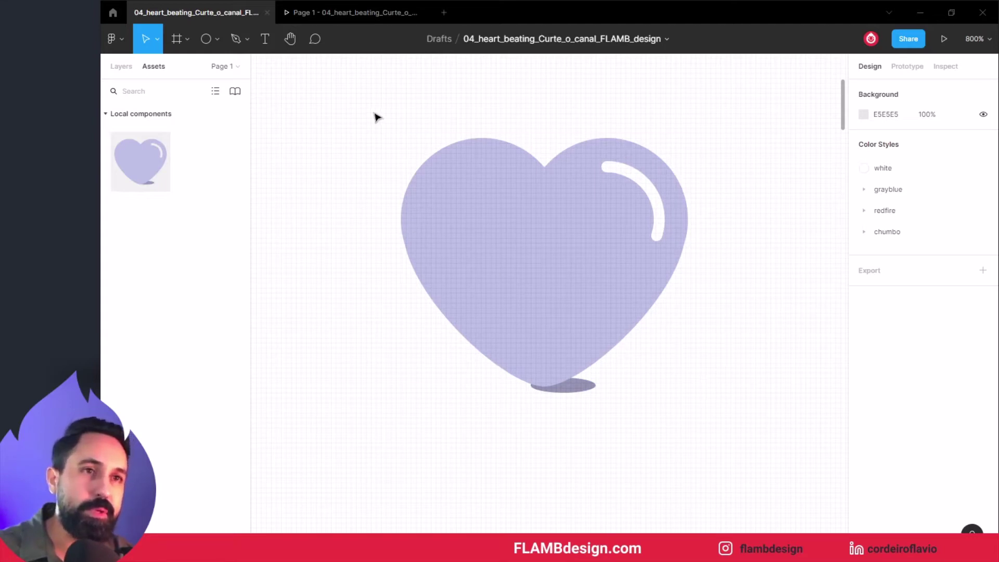
Make the heart and its shadow into Component 15, a 57.47×51 frame
drag(352, 102, 713, 434)
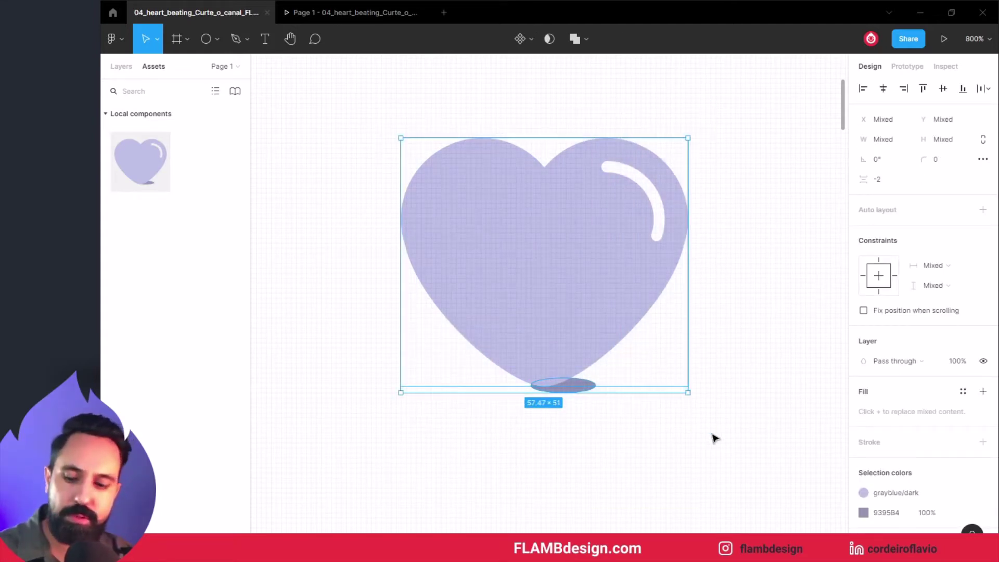
key(ctrl+alt+k)
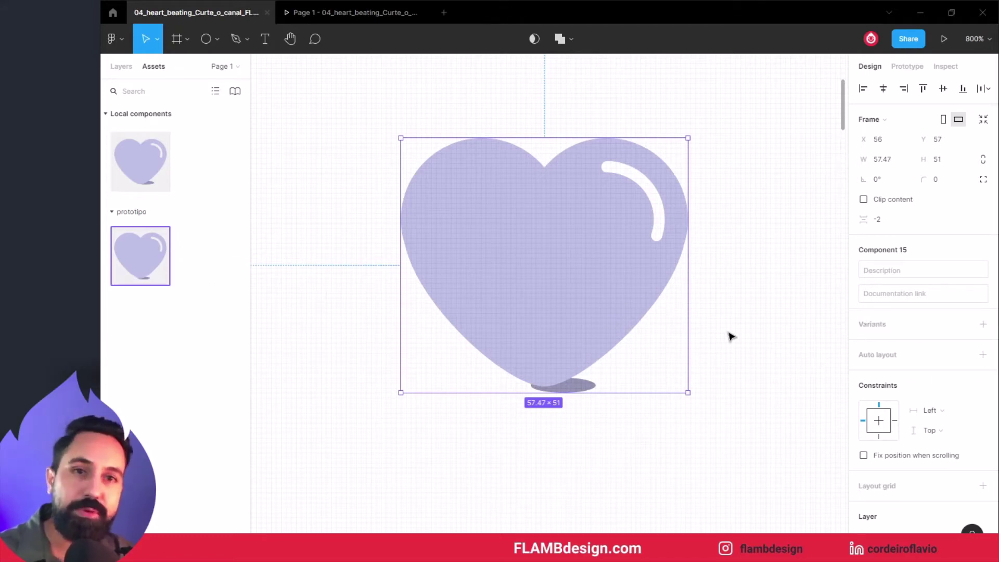
Add a second variant to the heart component
click(984, 326)
scroll(515, 375, down, 1)
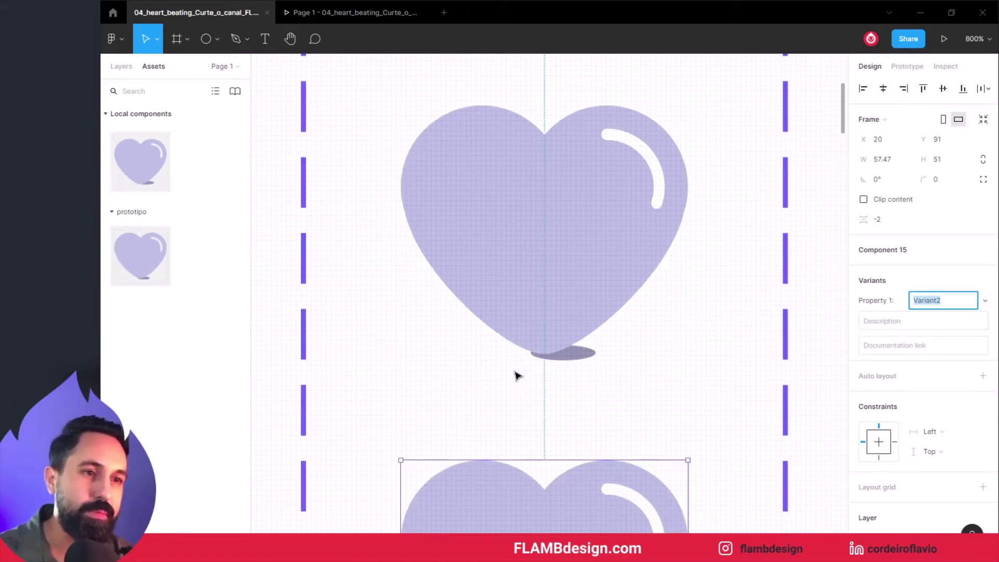
scroll(516, 375, down, 2)
scroll(516, 375, down, 3)
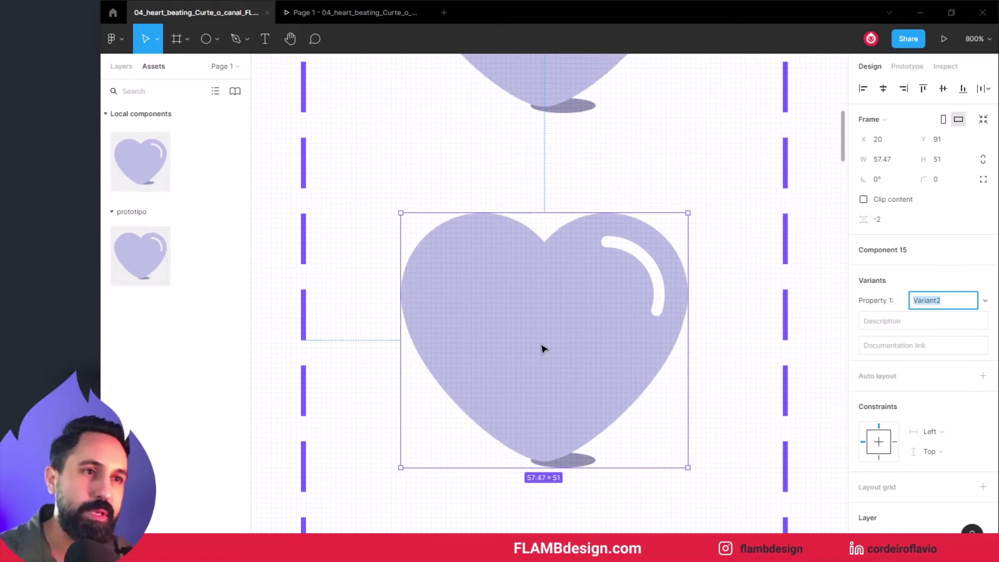
scroll(542, 348, up, 1)
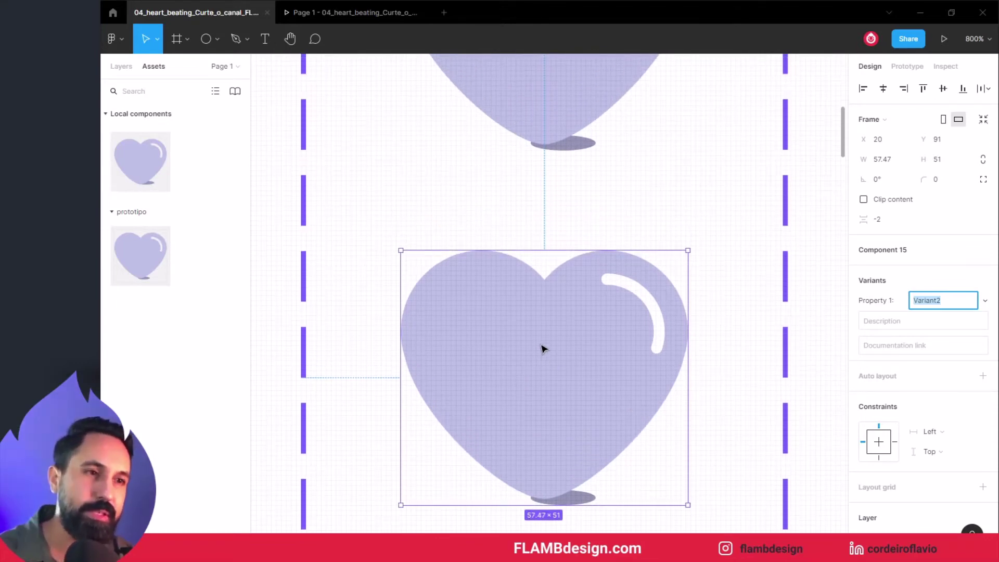
scroll(542, 348, down, 1)
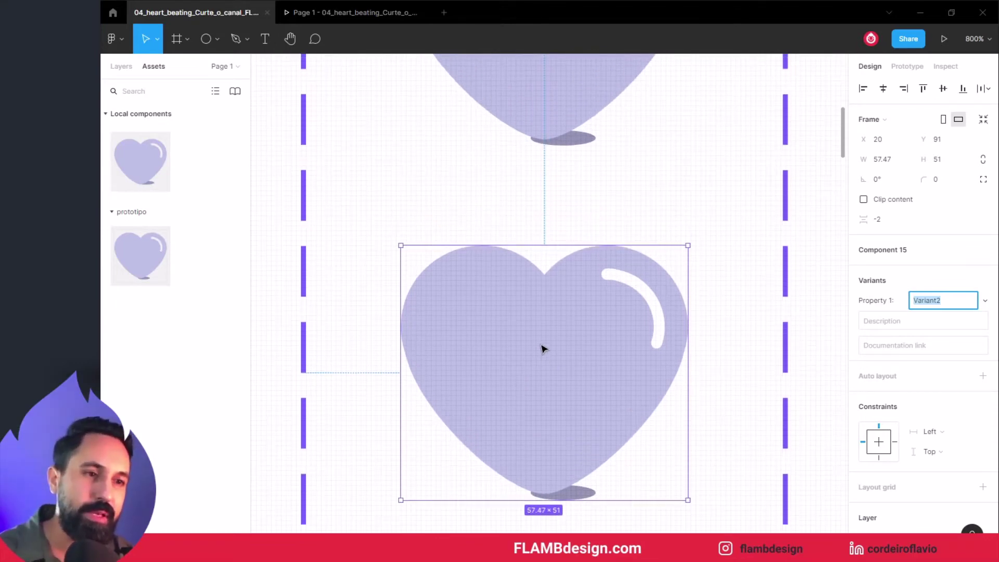
Lower the new variant's heart top edge so it becomes 57×48 at Y 2
double_click(576, 373)
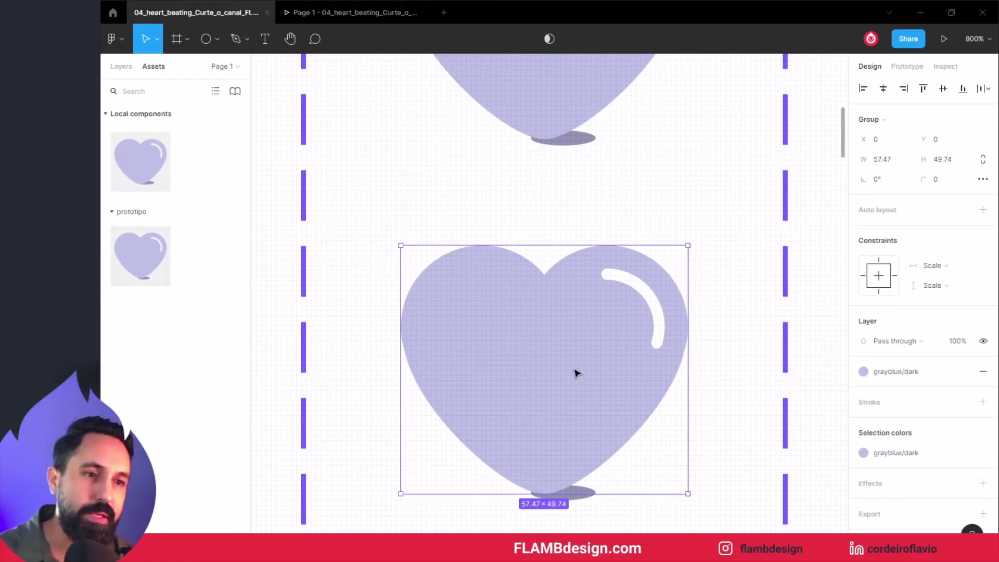
double_click(575, 374)
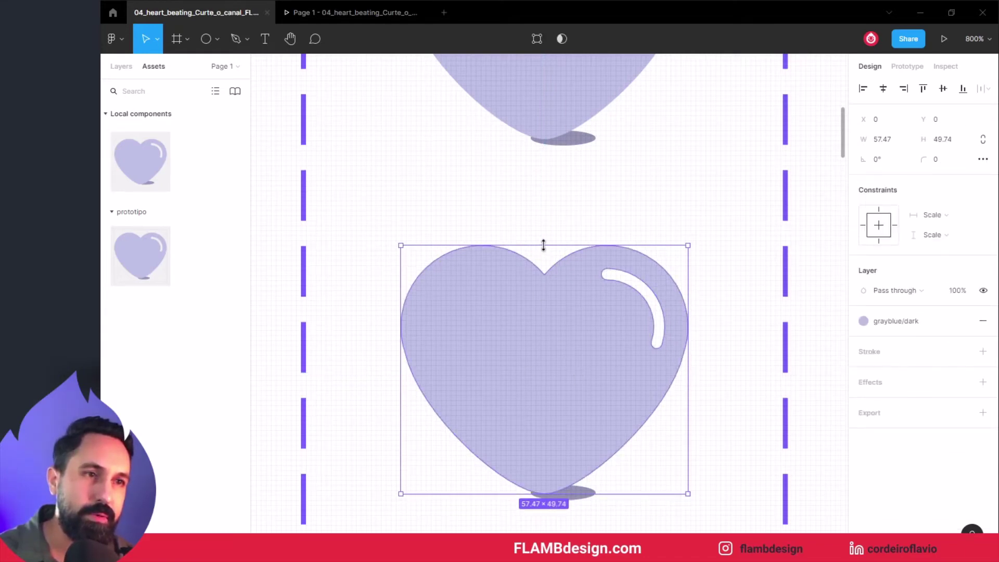
drag(544, 246, 549, 257)
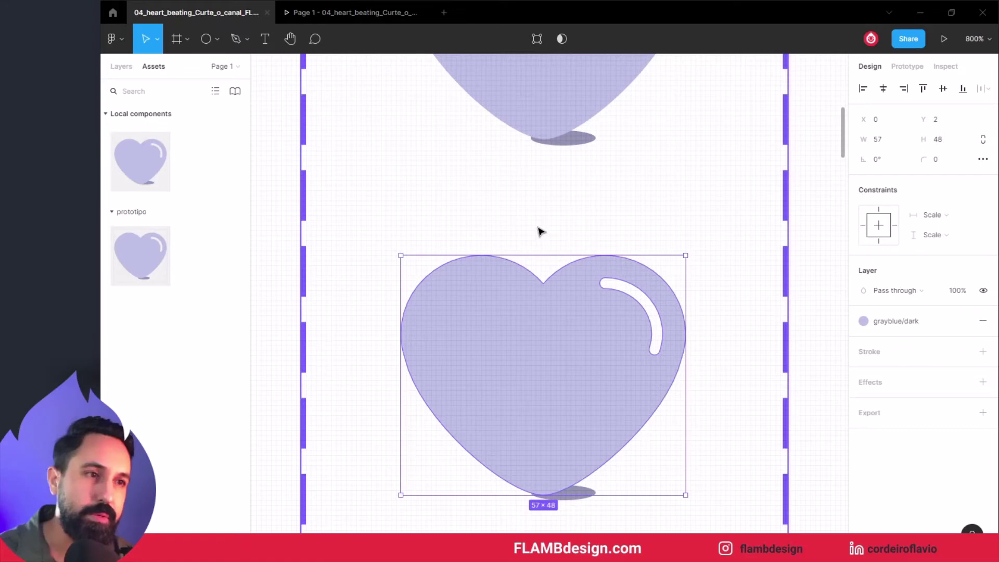
click(814, 230)
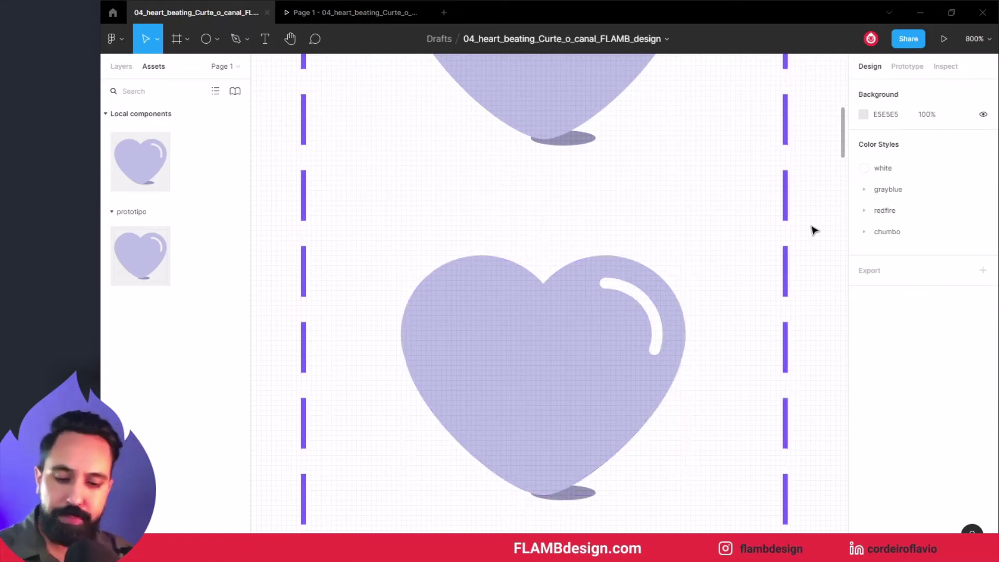
key(minus)
key(minus)
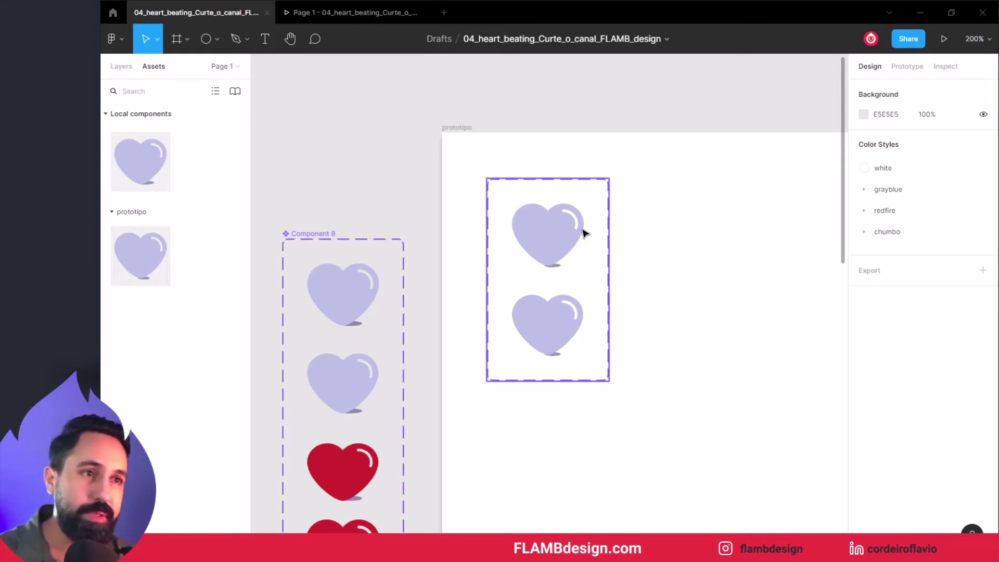
In Prototype mode, drag a connection from the top heart variant toward the lower one
click(907, 68)
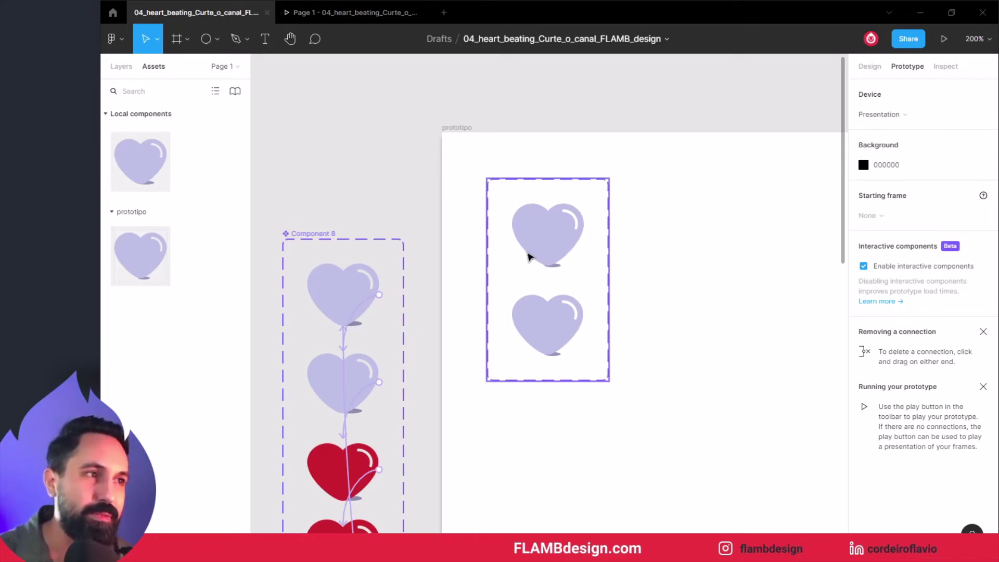
click(556, 246)
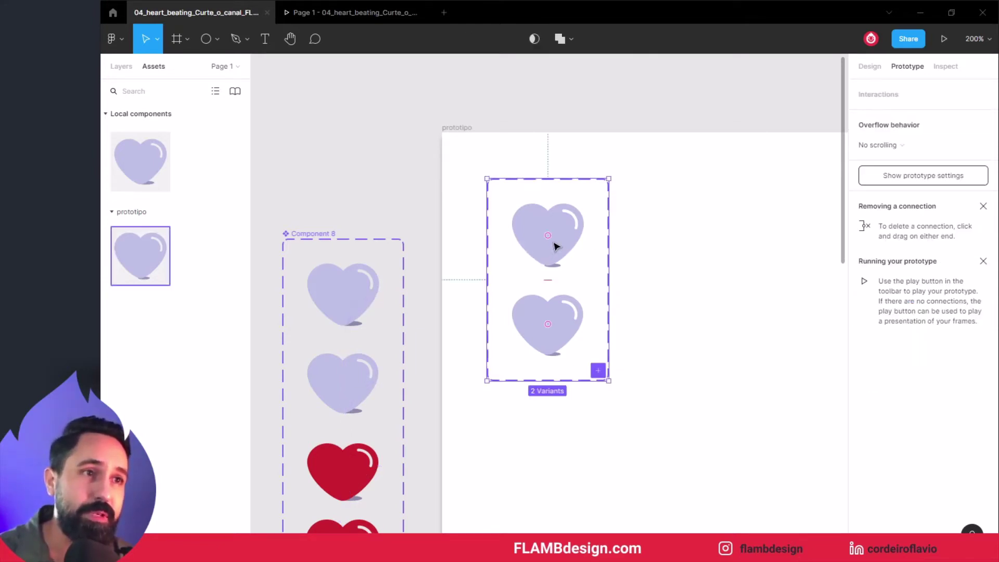
click(556, 240)
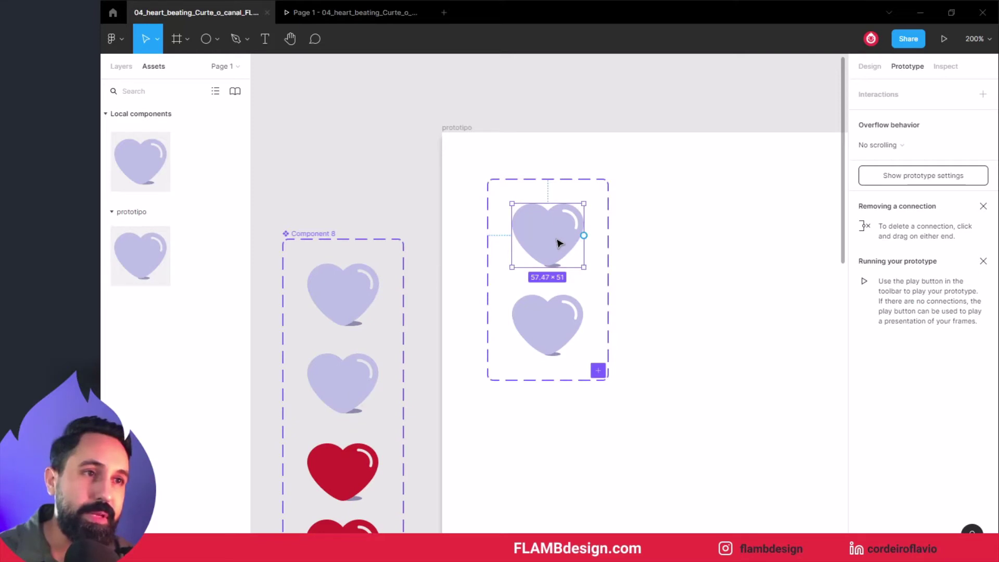
drag(584, 235, 553, 299)
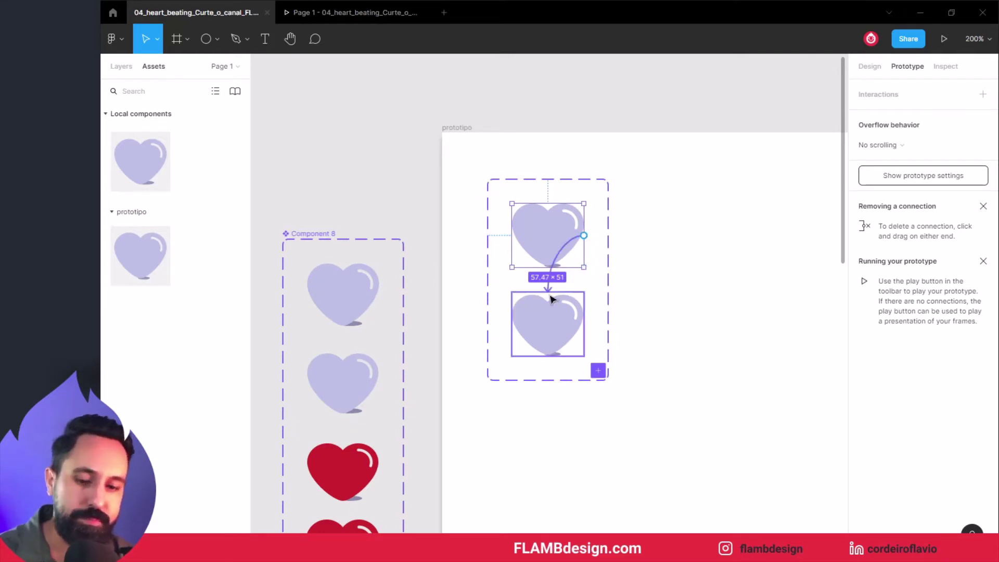
Link the top heart to Variant2 with While hovering, Smart animate, Ease out, 150ms
drag(553, 299, 553, 299)
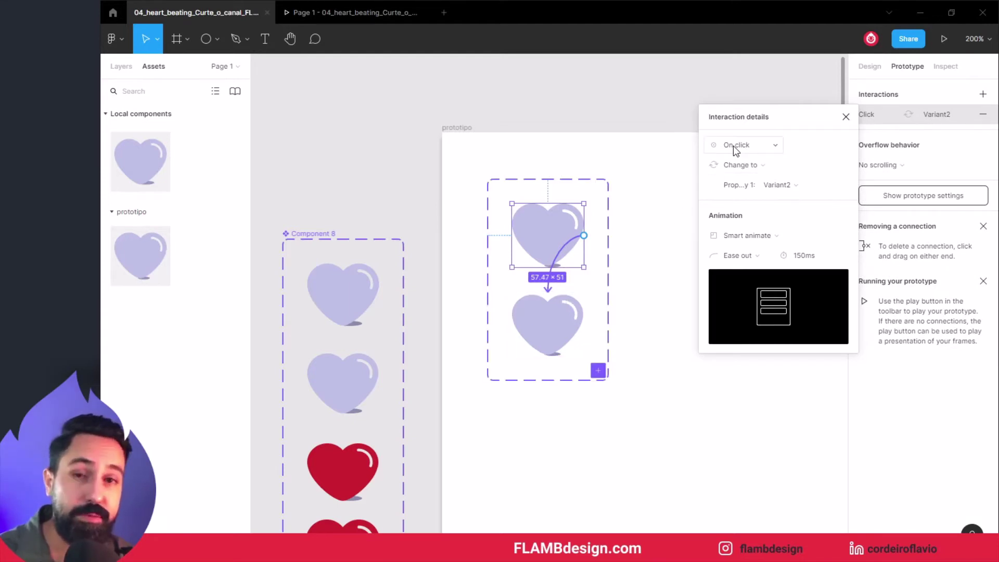
click(572, 256)
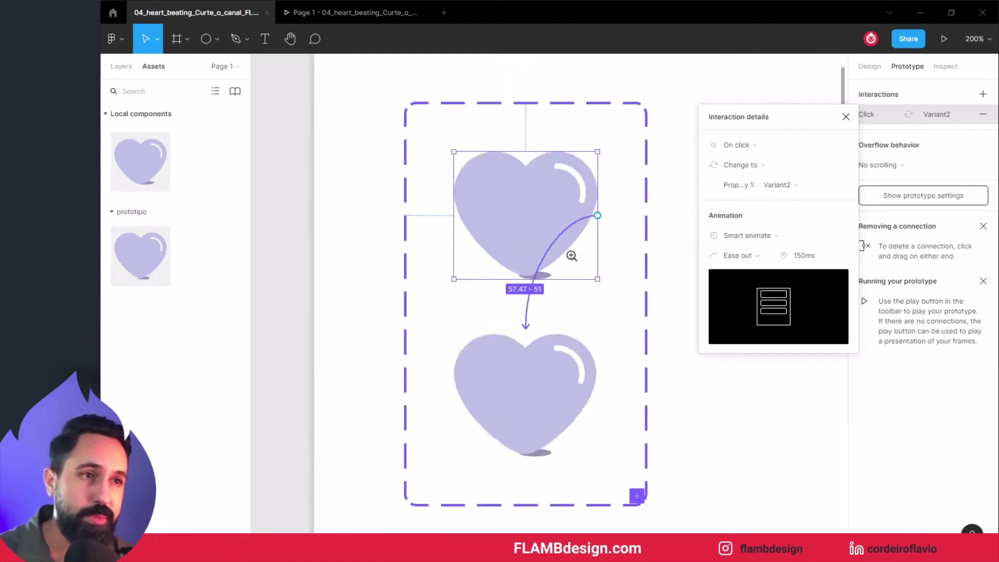
click(745, 151)
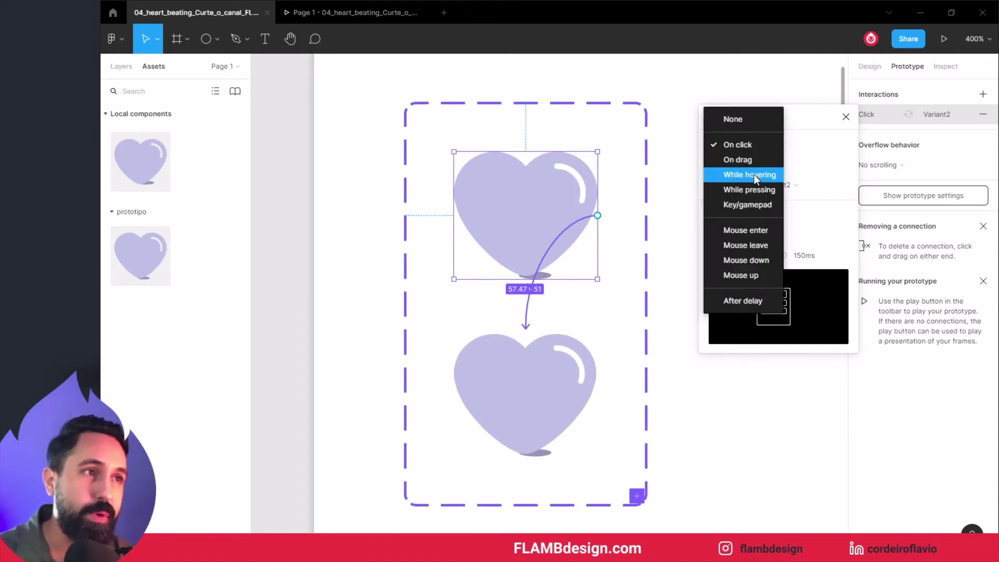
click(754, 173)
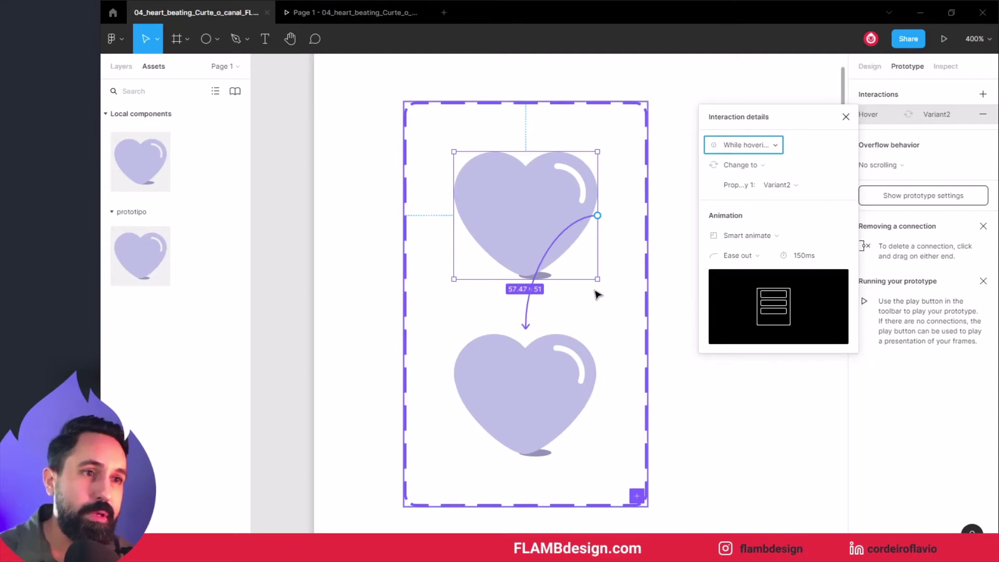
click(745, 237)
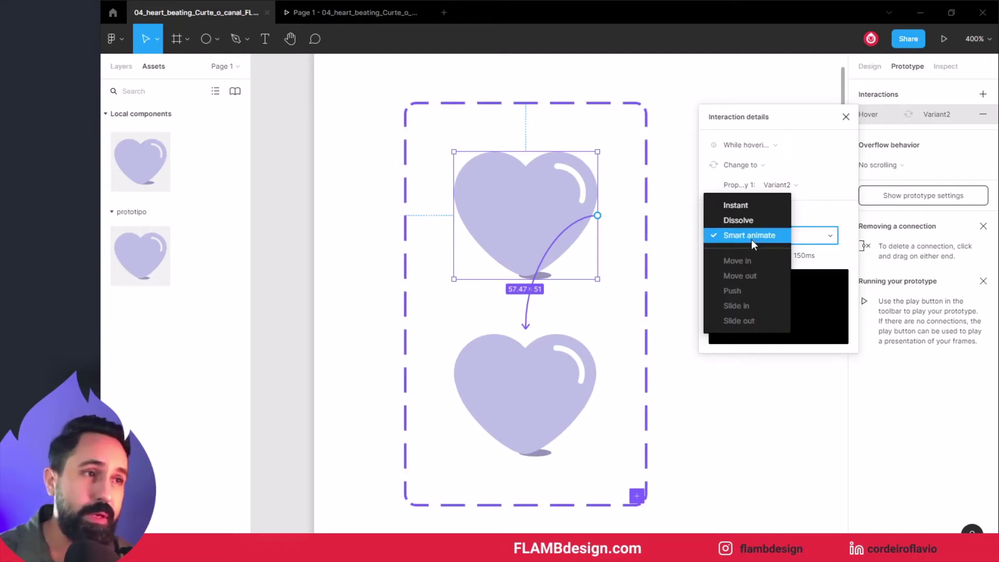
click(751, 239)
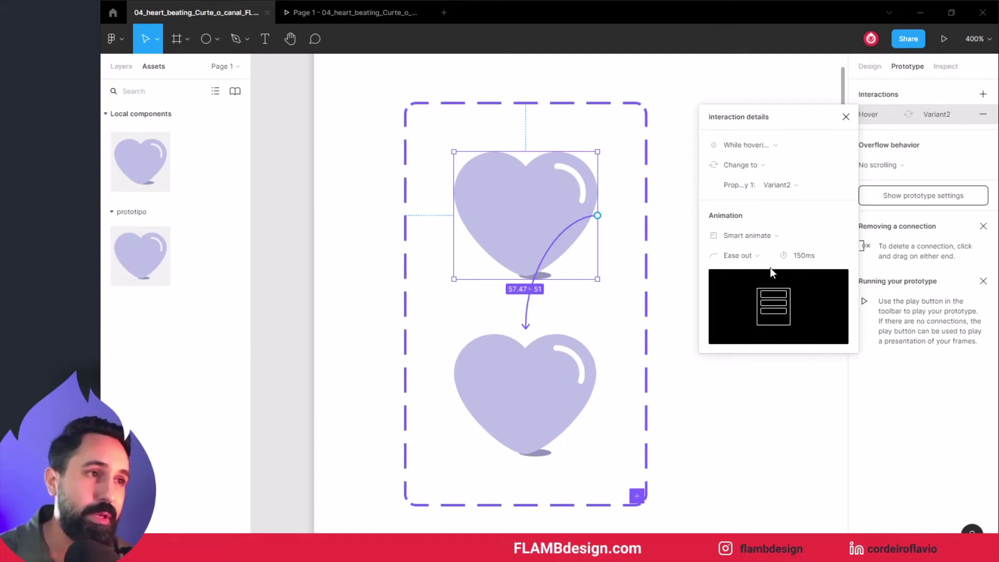
click(804, 259)
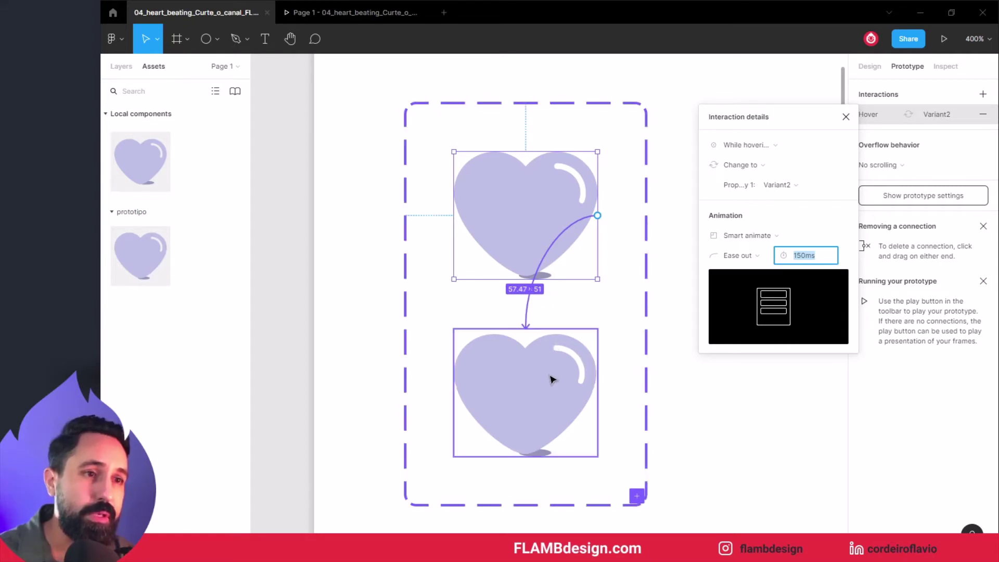
click(697, 384)
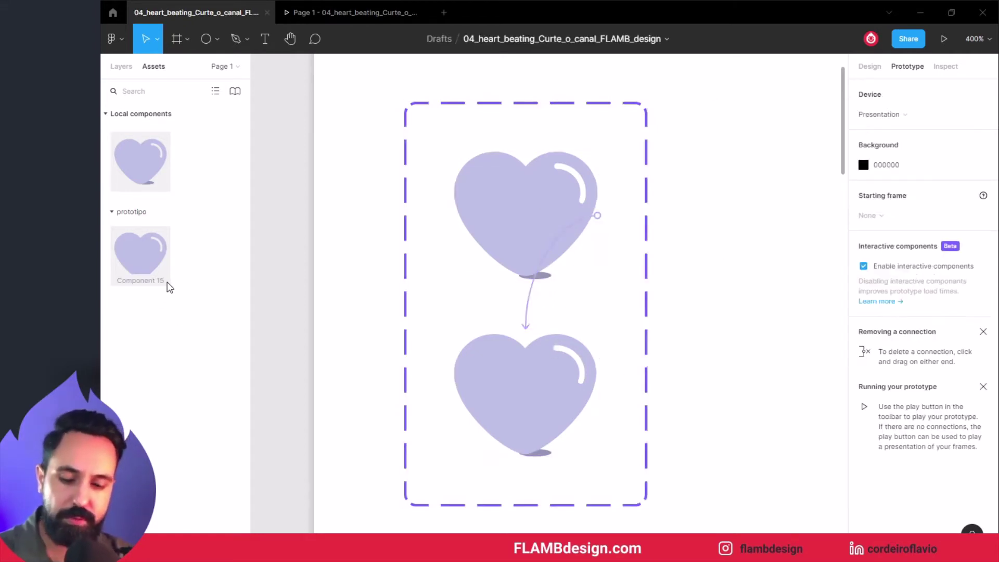
Replace the old large heart in prototipo with an instance of the heart component
key(shift+0)
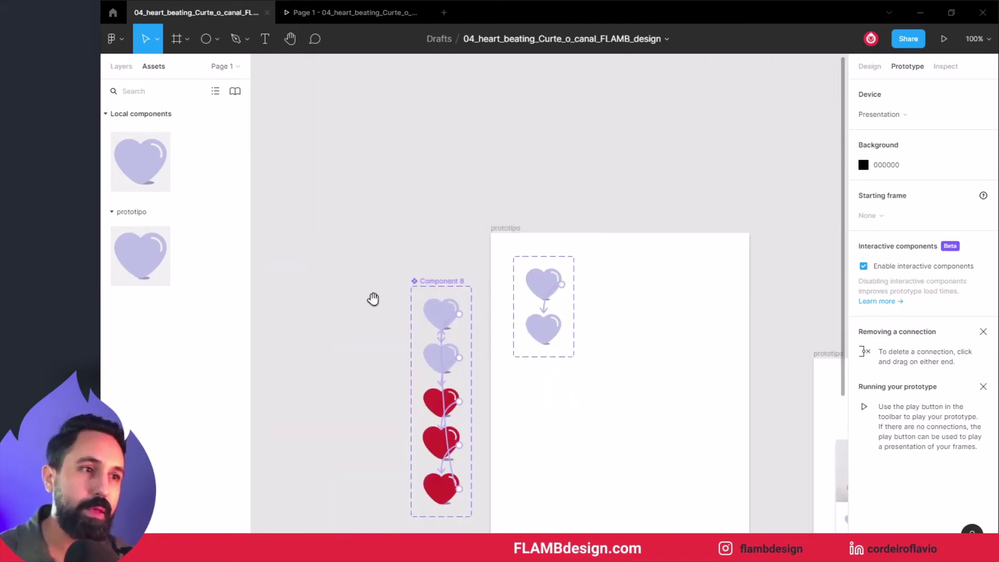
drag(499, 210, 290, 160)
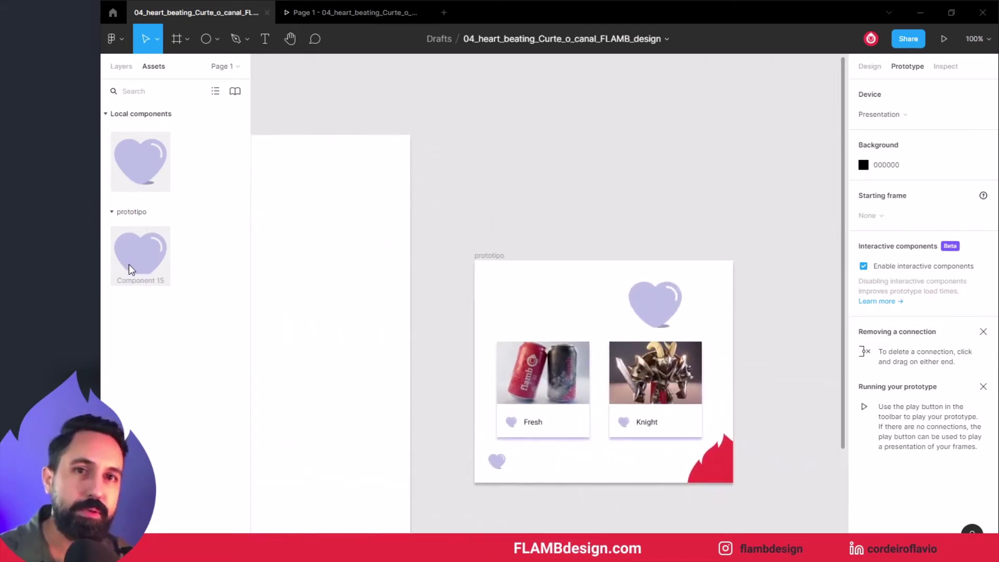
drag(130, 264, 517, 312)
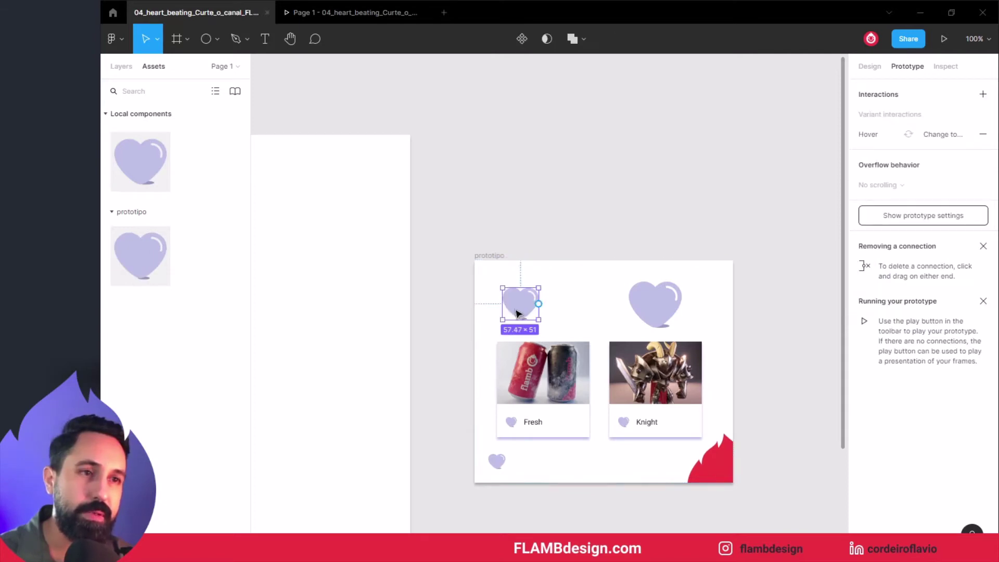
click(634, 312)
key(Delete)
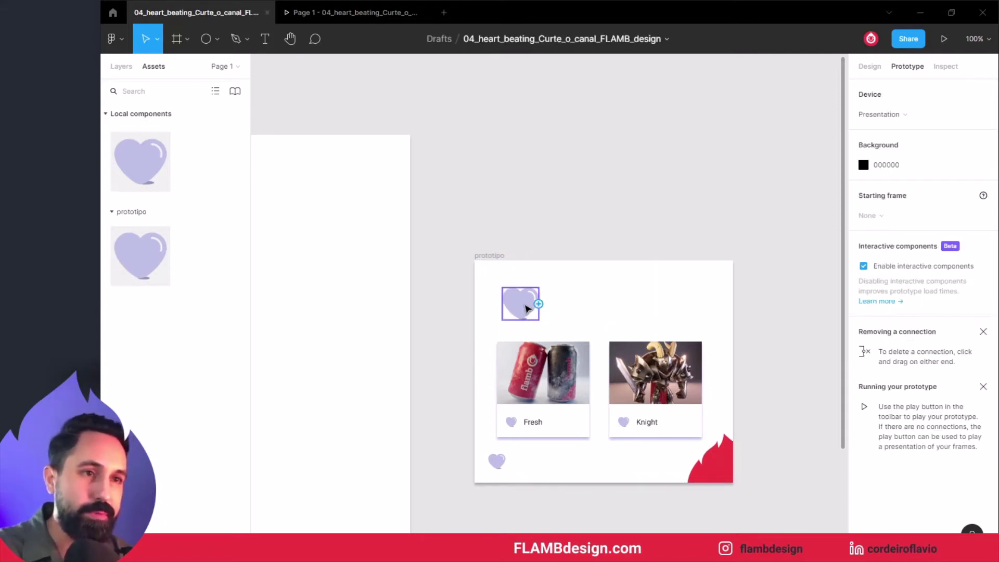
Centre the heart instance above the cards and check it in the prototype preview
drag(527, 309, 598, 302)
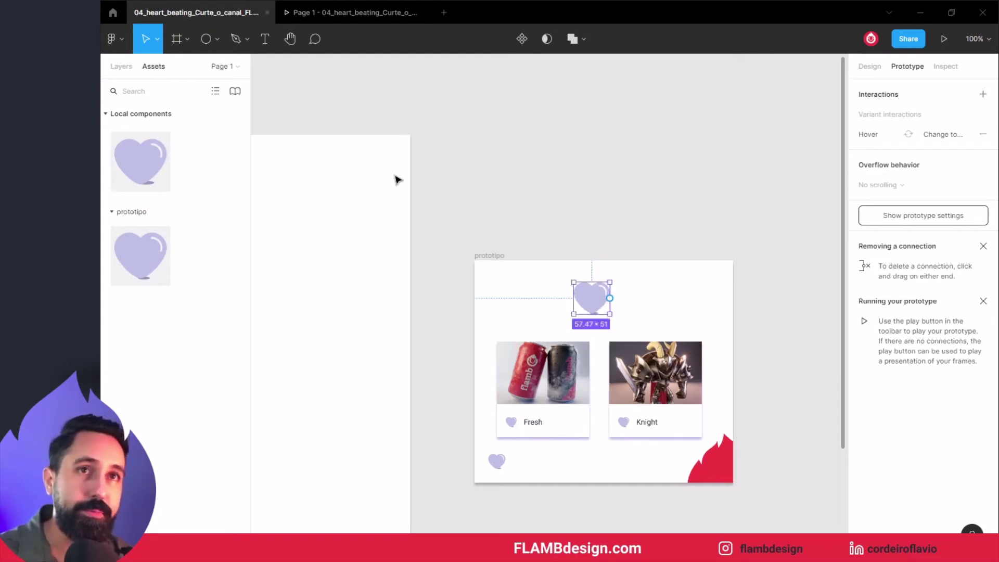
click(321, 19)
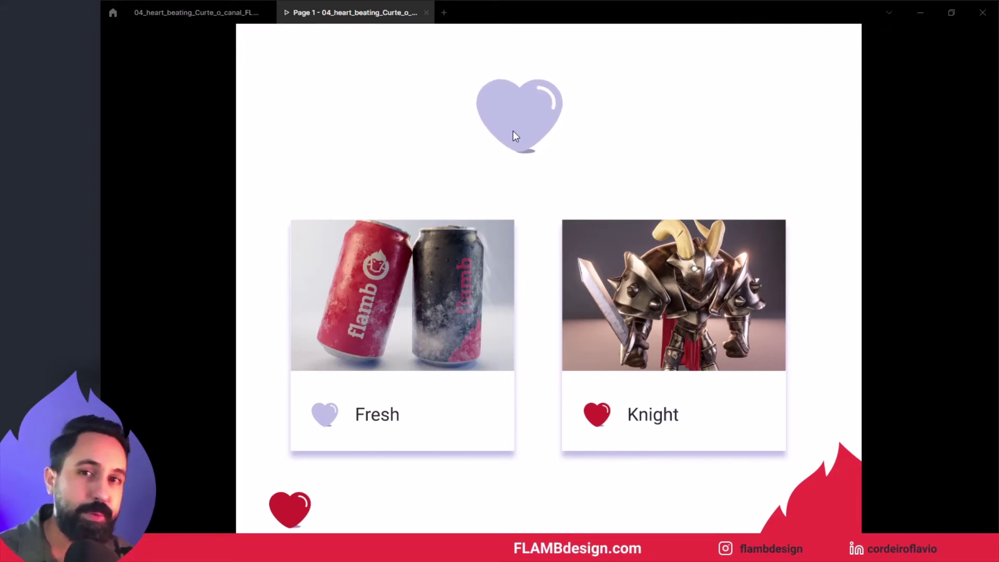
click(212, 12)
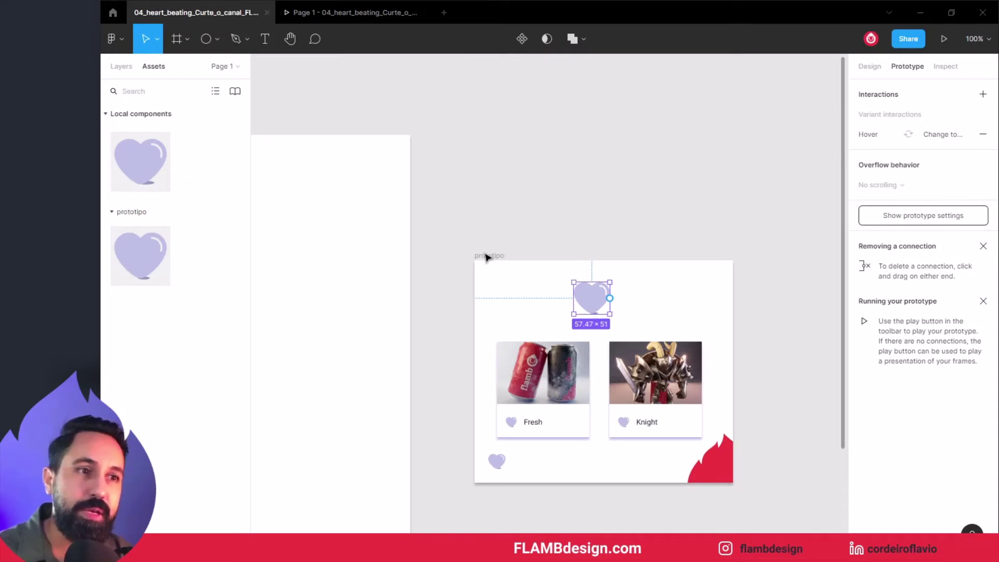
Select and zoom into Variant2 and show its Design properties: X 20, Y 91, 57.47×51
drag(403, 270, 625, 259)
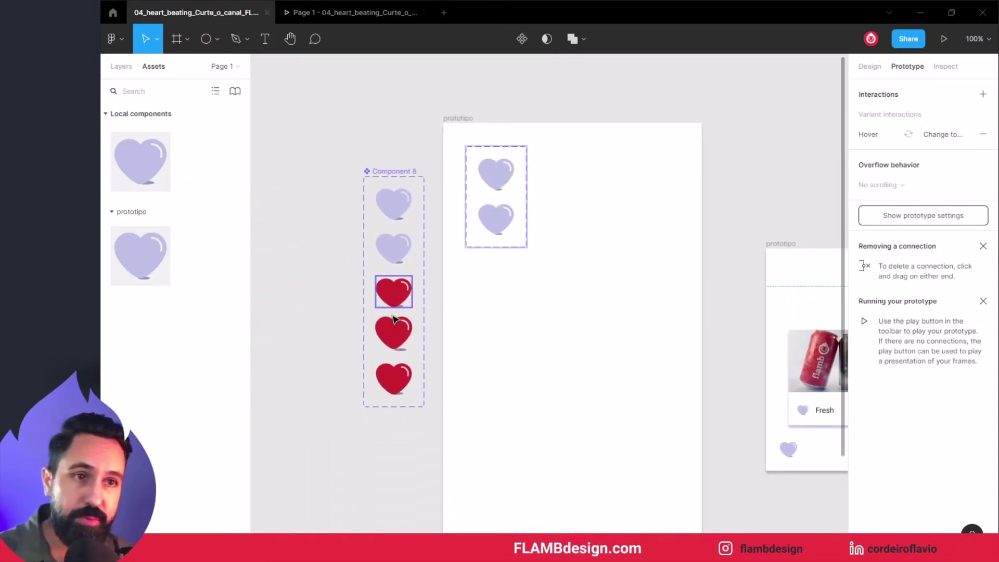
click(496, 213)
scroll(517, 268, up, 1)
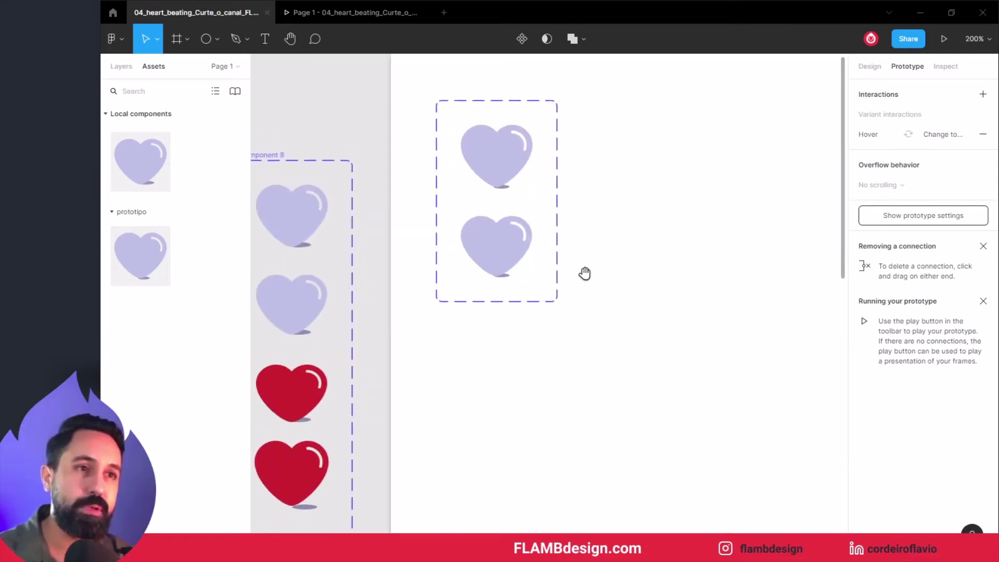
drag(585, 273, 718, 333)
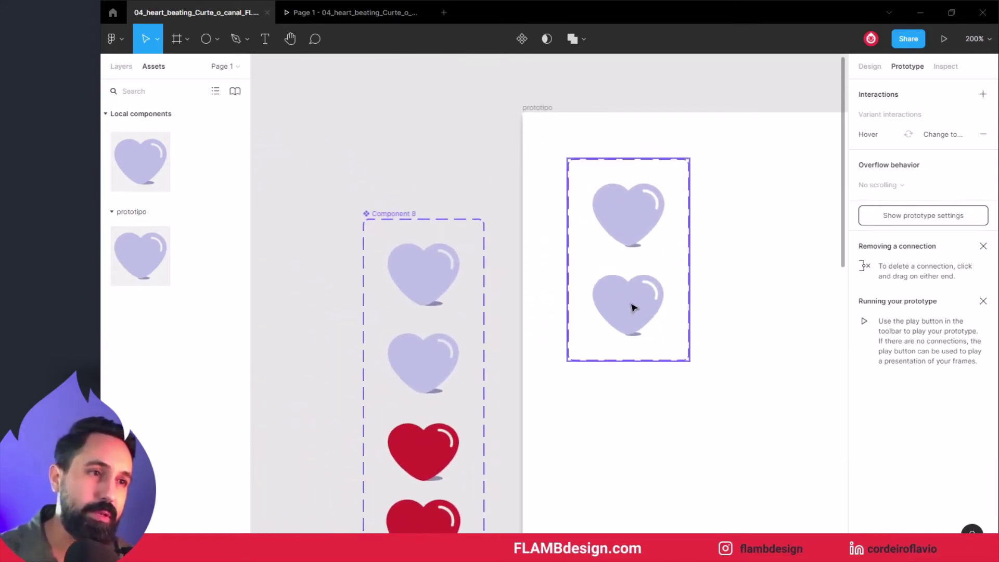
click(634, 307)
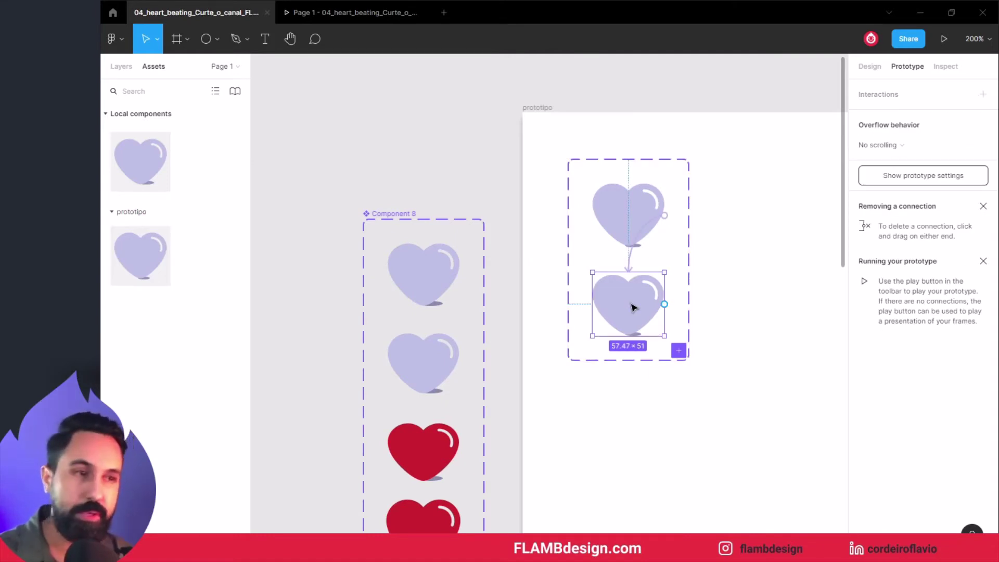
drag(555, 245, 512, 219)
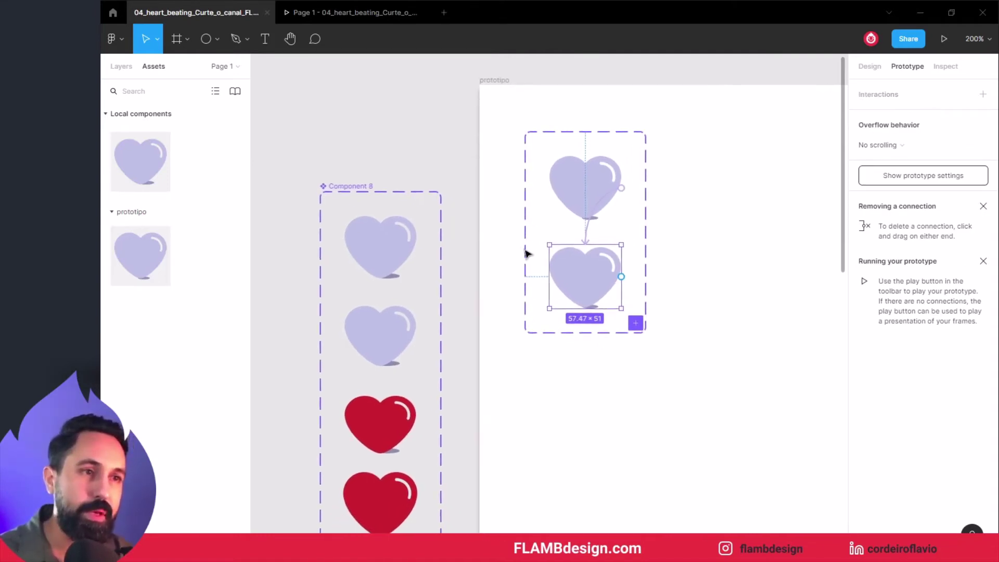
scroll(401, 416, down, 1)
scroll(395, 364, down, 1)
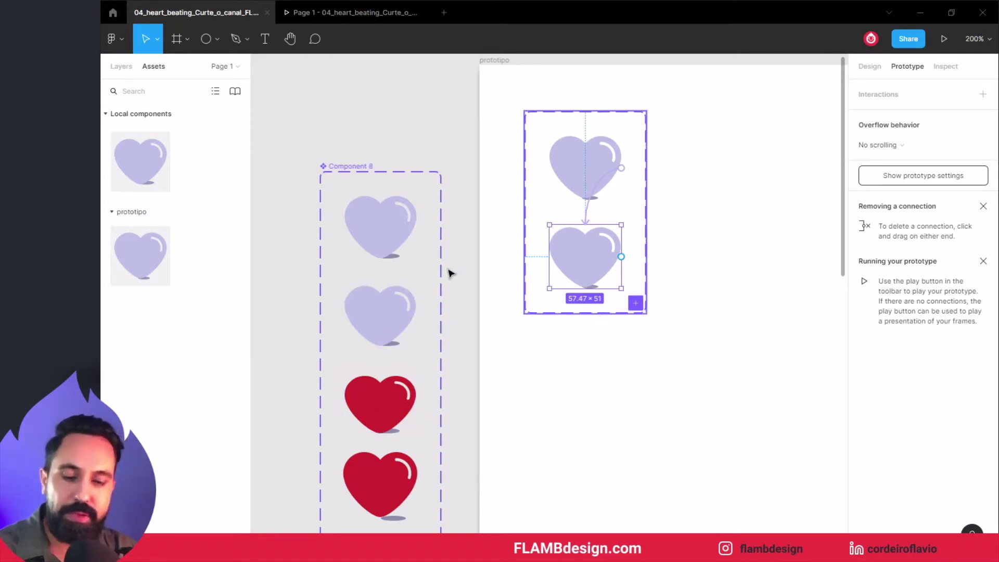
click(583, 252)
click(602, 269)
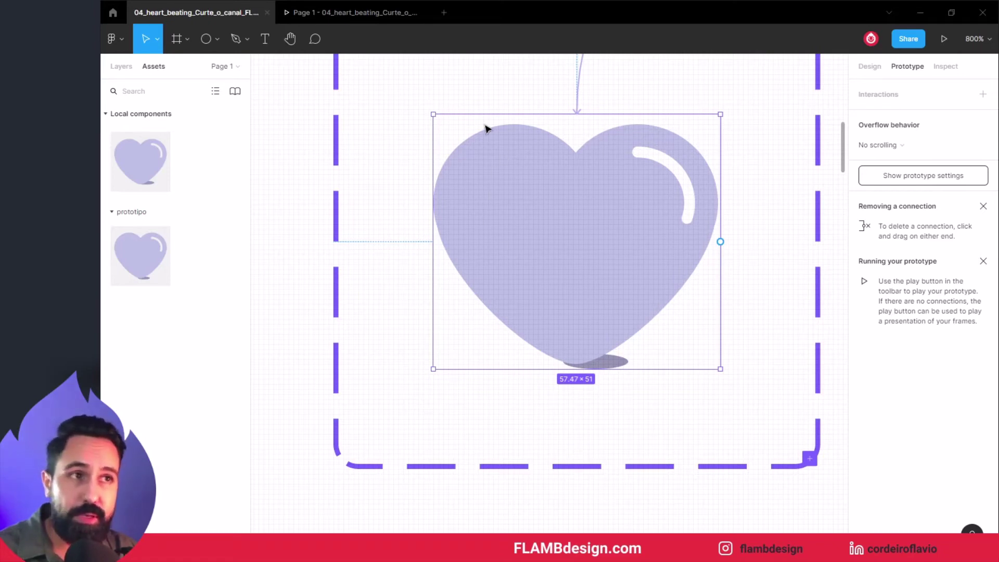
click(861, 70)
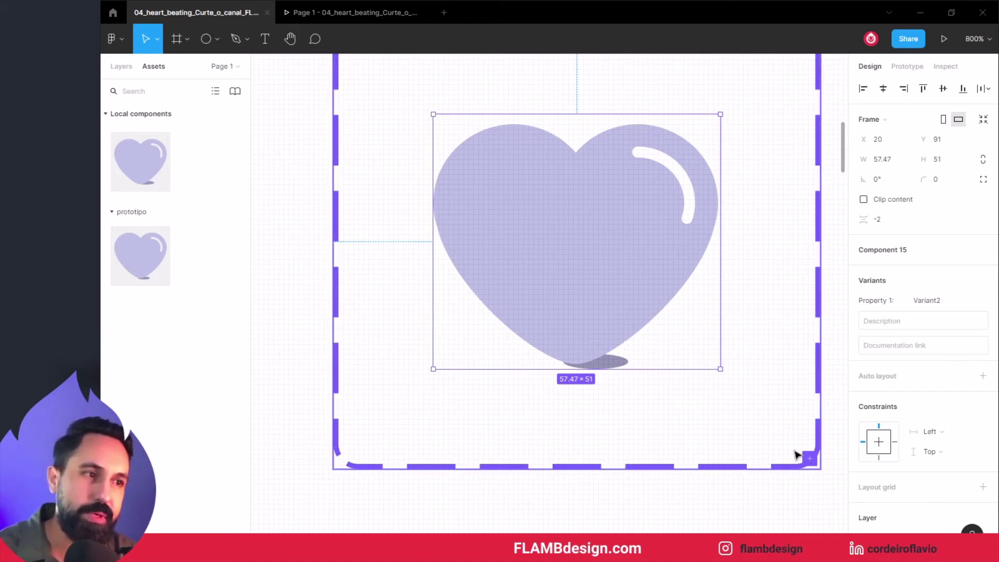
Add a variant, squash its heart to 57×46, and fill it with redfire/100
click(809, 460)
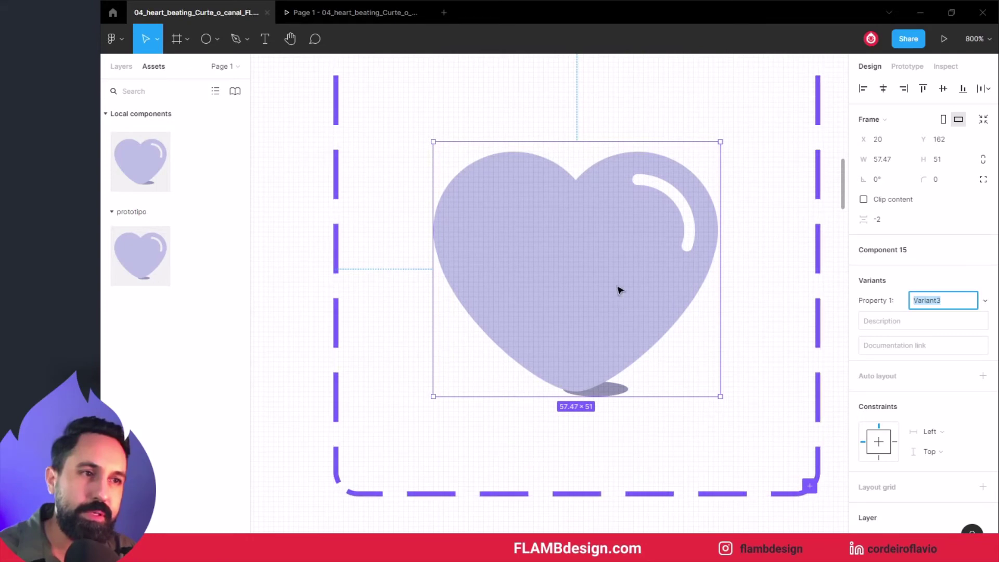
click(619, 290)
double_click(619, 289)
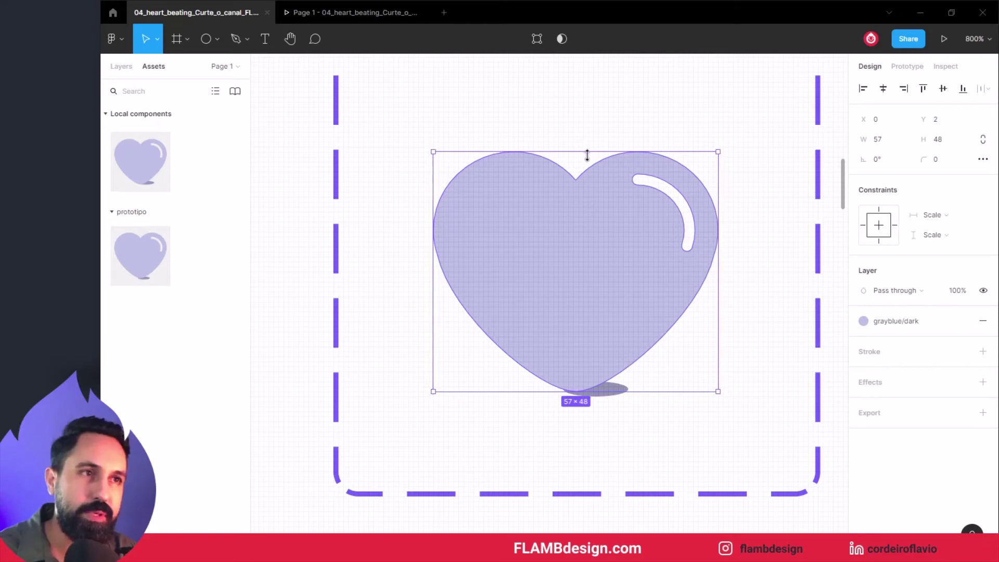
drag(587, 154, 588, 159)
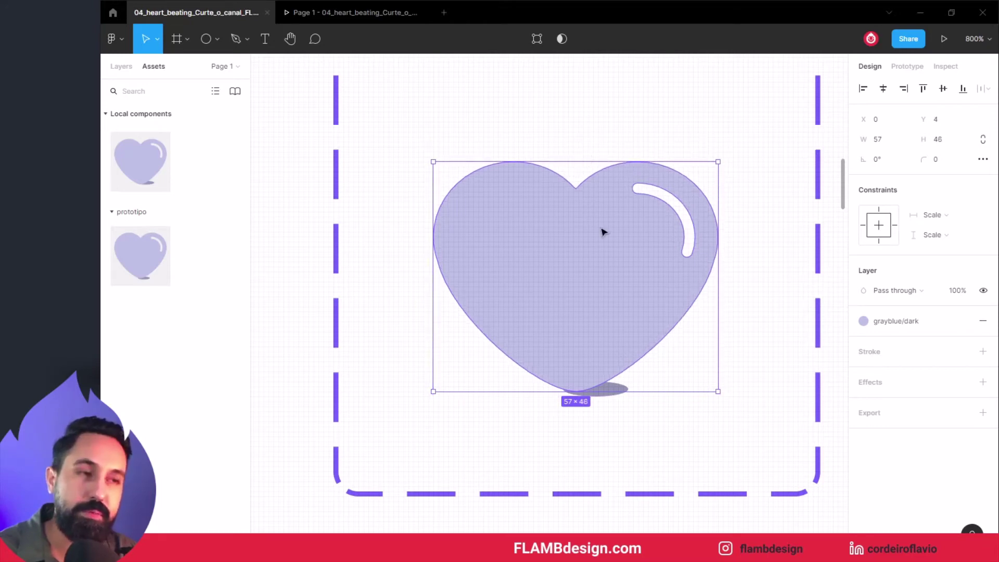
click(893, 321)
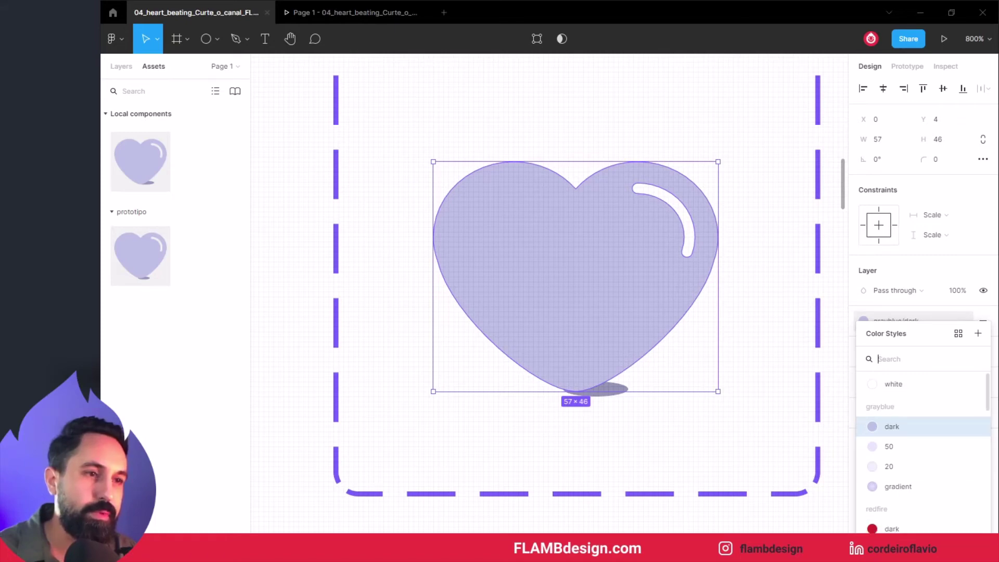
click(891, 548)
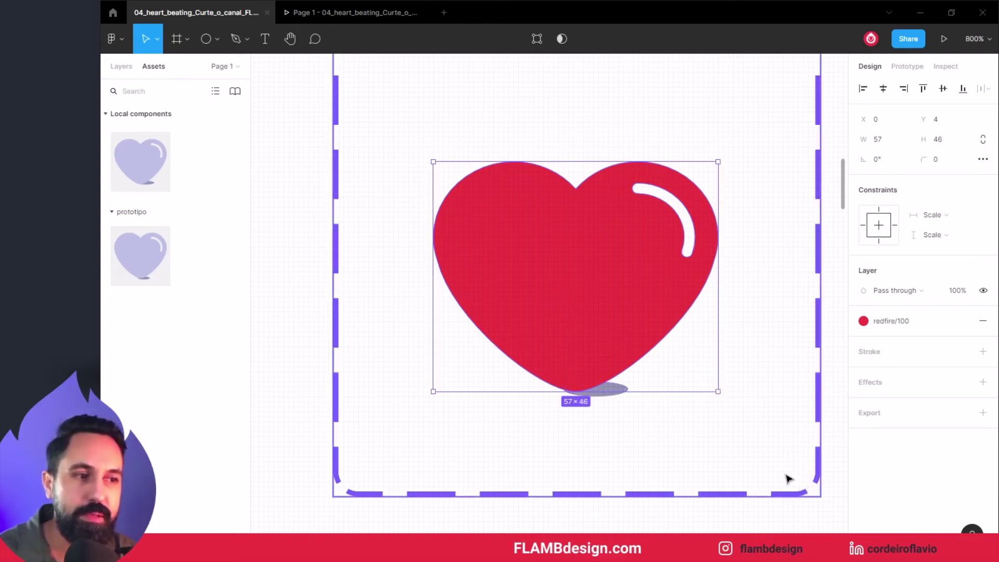
Add Variant4 as a copy of the red Variant3 heart
click(762, 412)
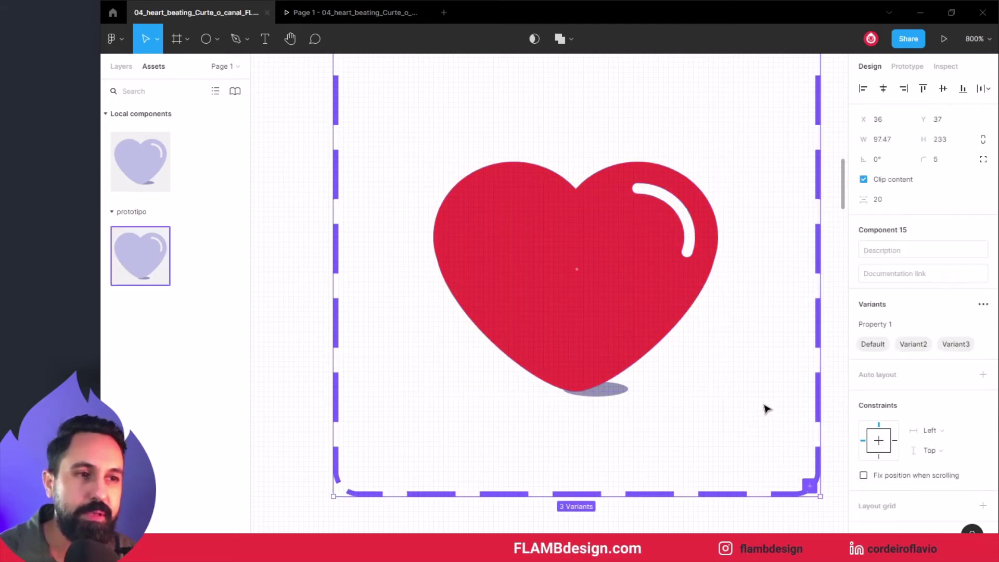
click(613, 338)
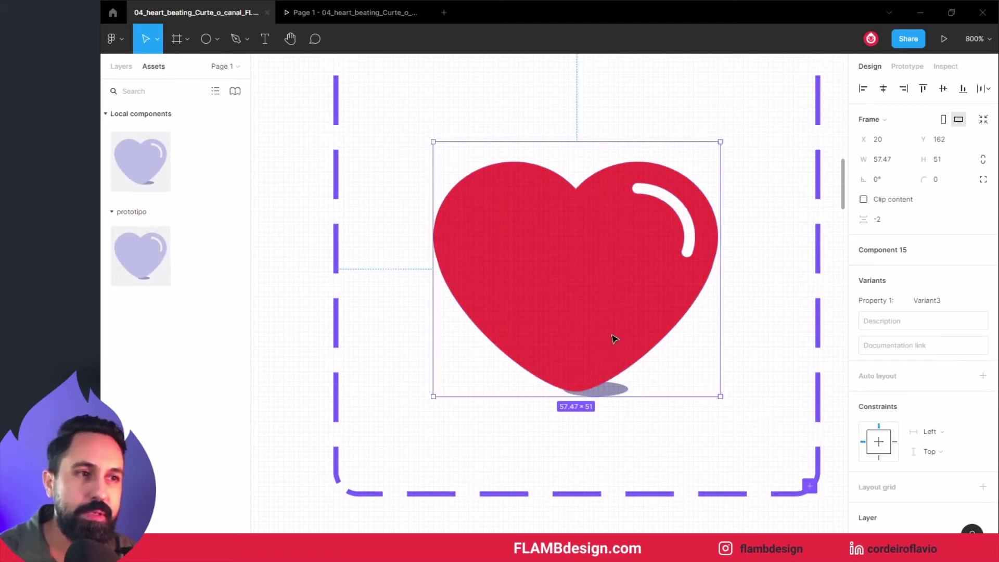
click(809, 488)
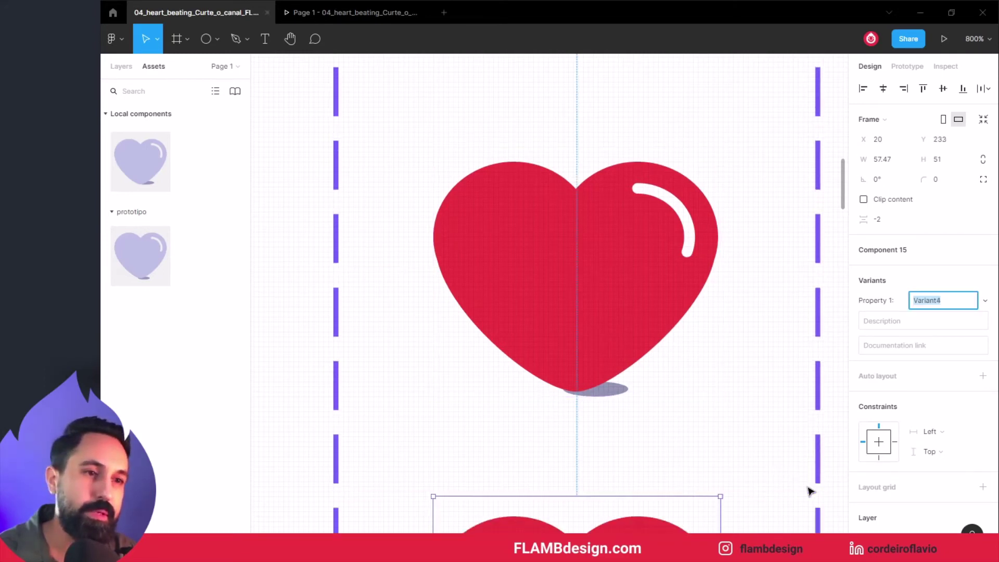
scroll(672, 426, down, 3)
scroll(669, 426, down, 3)
scroll(667, 421, down, 1)
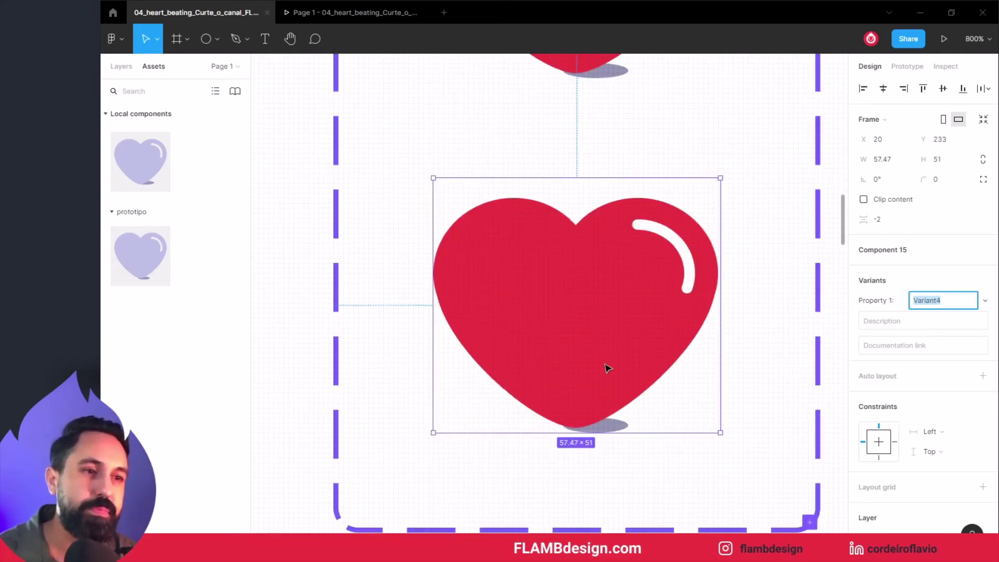
key(Return)
Stretch Variant4's heart back to 57×48 and lift it to Y -1 above its shadow
double_click(577, 319)
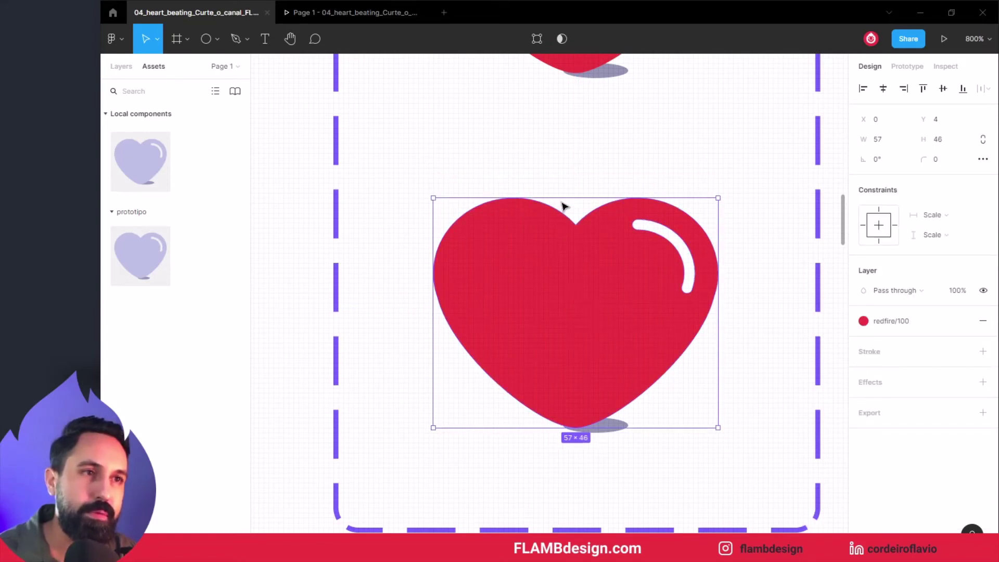
drag(567, 191, 567, 190)
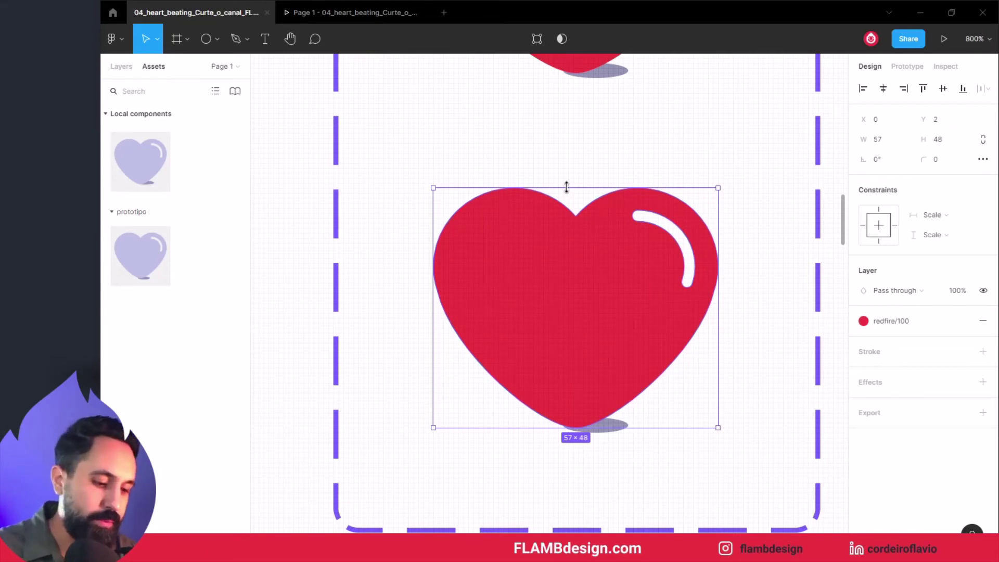
drag(567, 187, 567, 186)
key(Up)
key(Up)
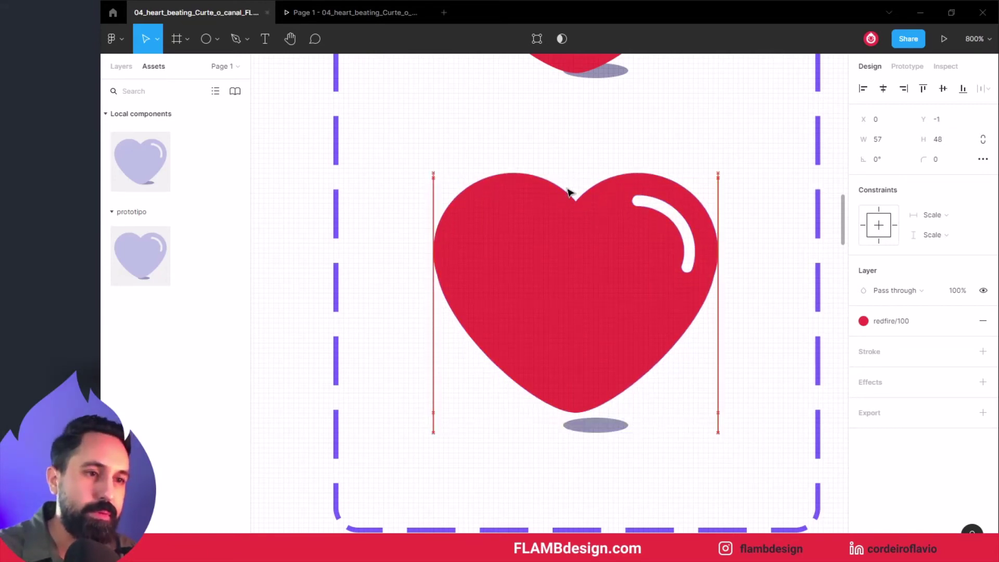
click(610, 431)
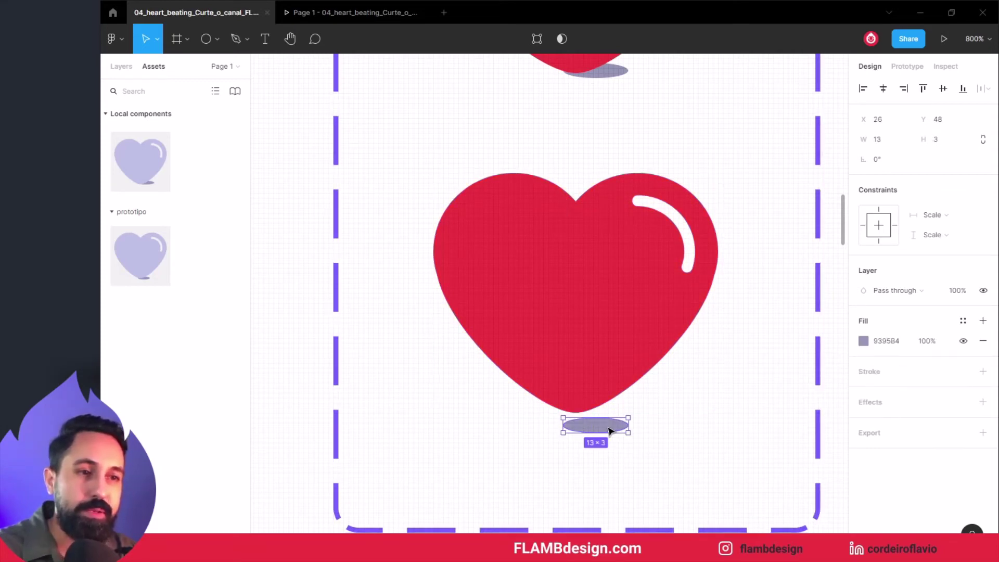
Nudge the shadow ellipse right to centre it and widen it to 14 × 3
scroll(555, 159, up, 1)
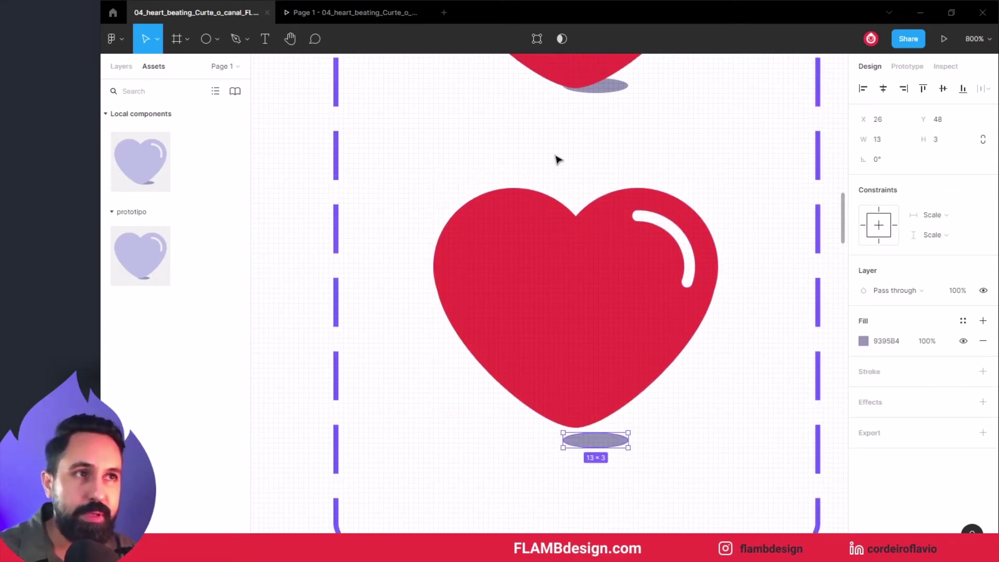
scroll(558, 156, up, 2)
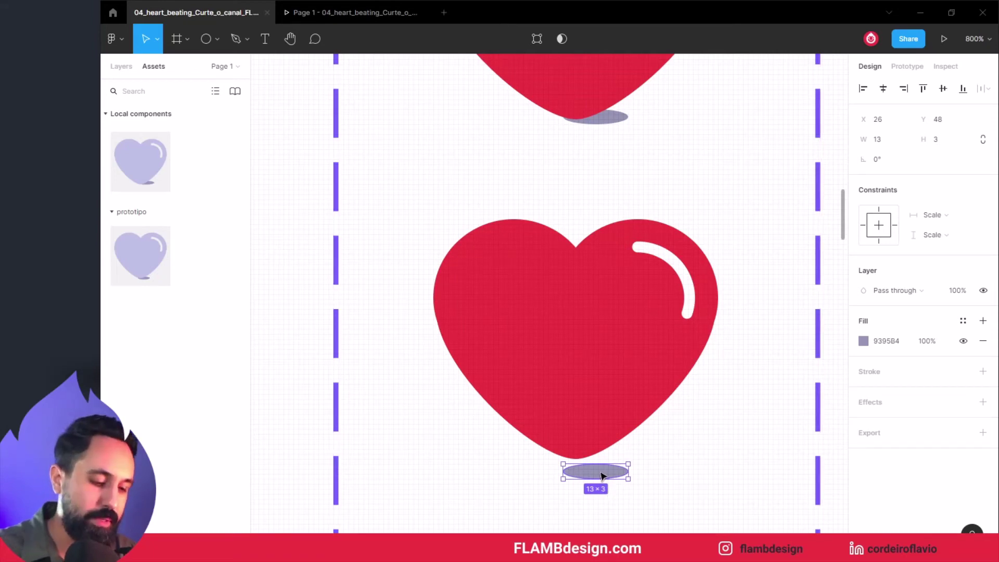
key(Right)
key(Right)
key(Right)
key(Right)
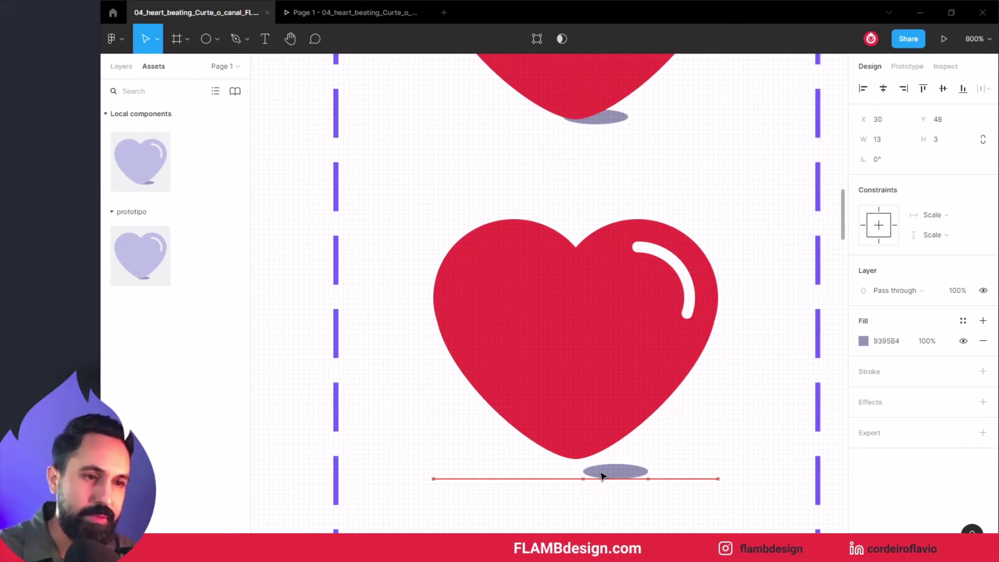
key(Right)
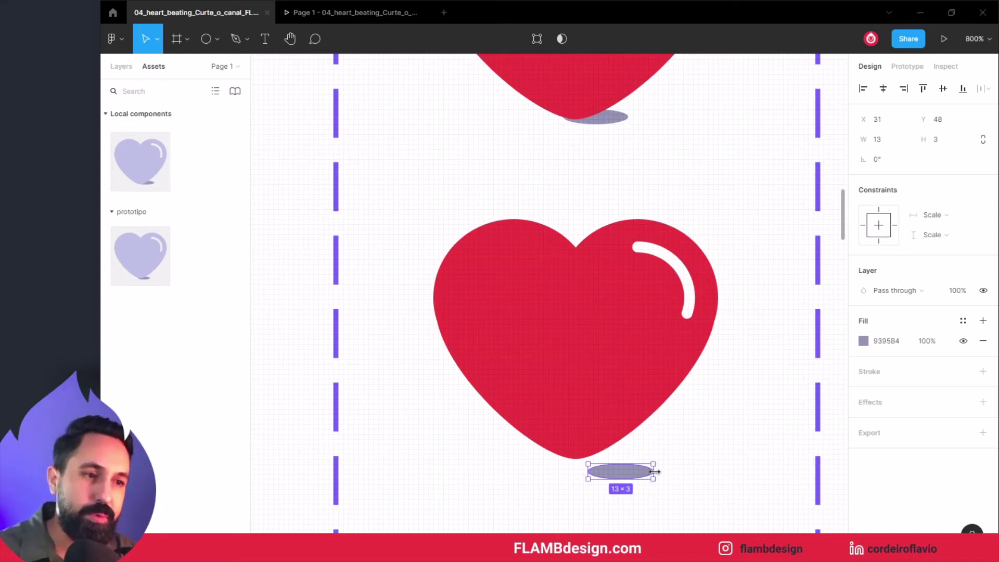
drag(657, 471, 659, 471)
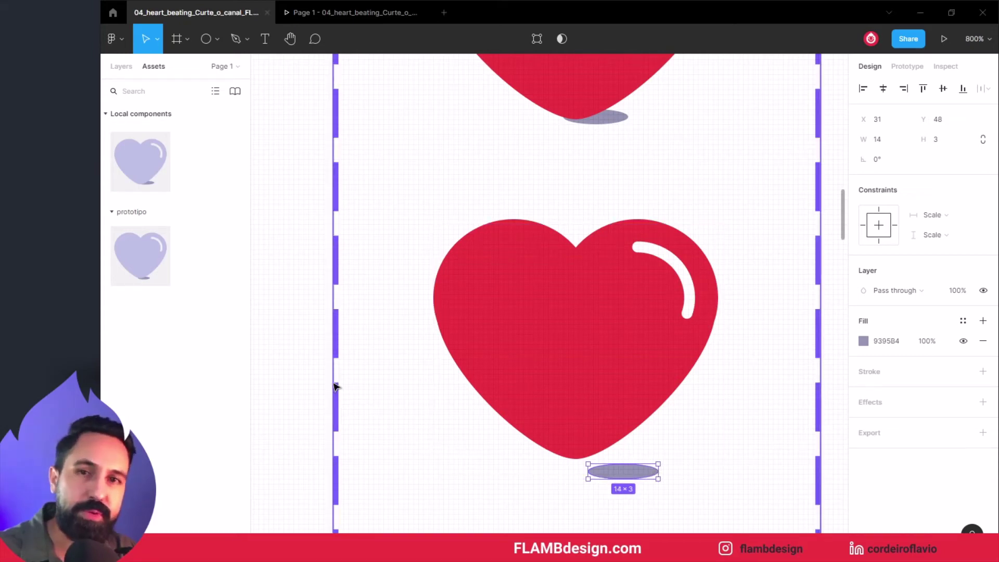
Zoom out to 200% to see the whole heart set and select the top variant
scroll(335, 386, down, 2)
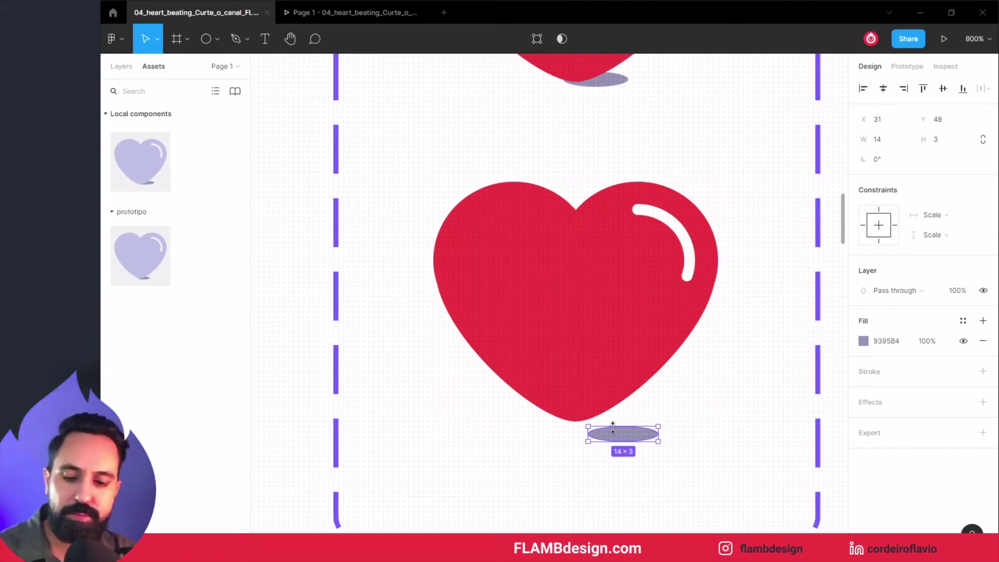
key(minus)
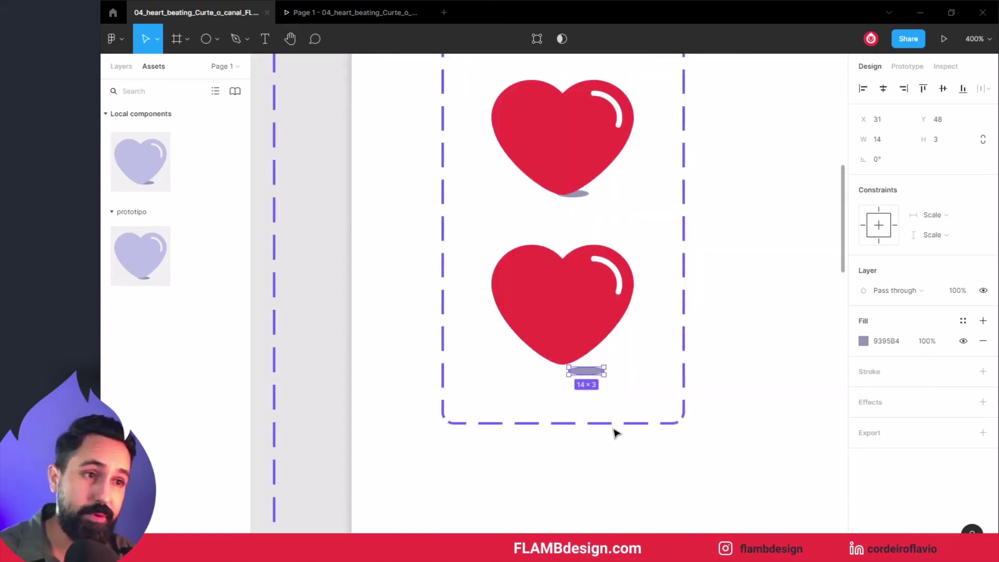
key(minus)
scroll(616, 430, up, 5)
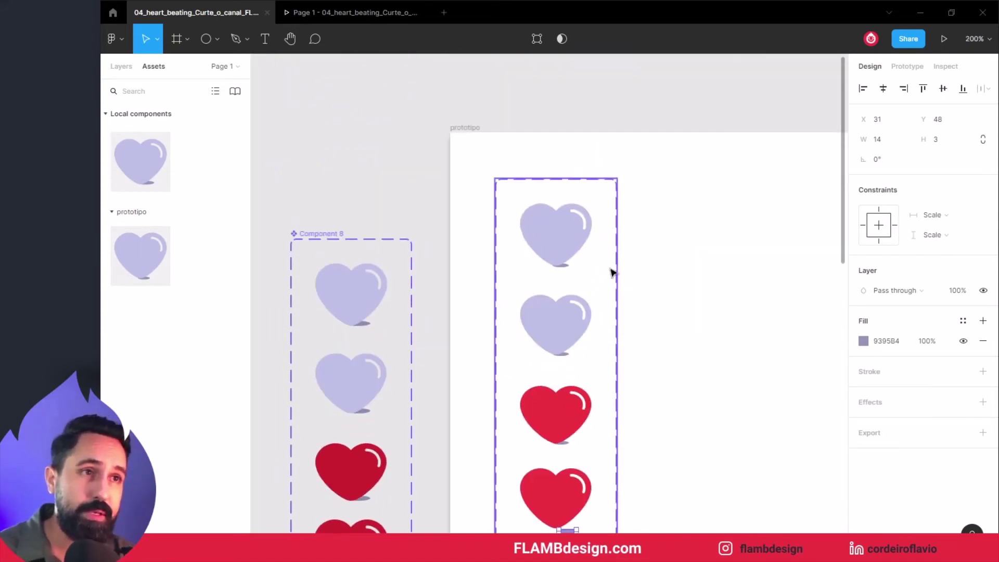
click(570, 235)
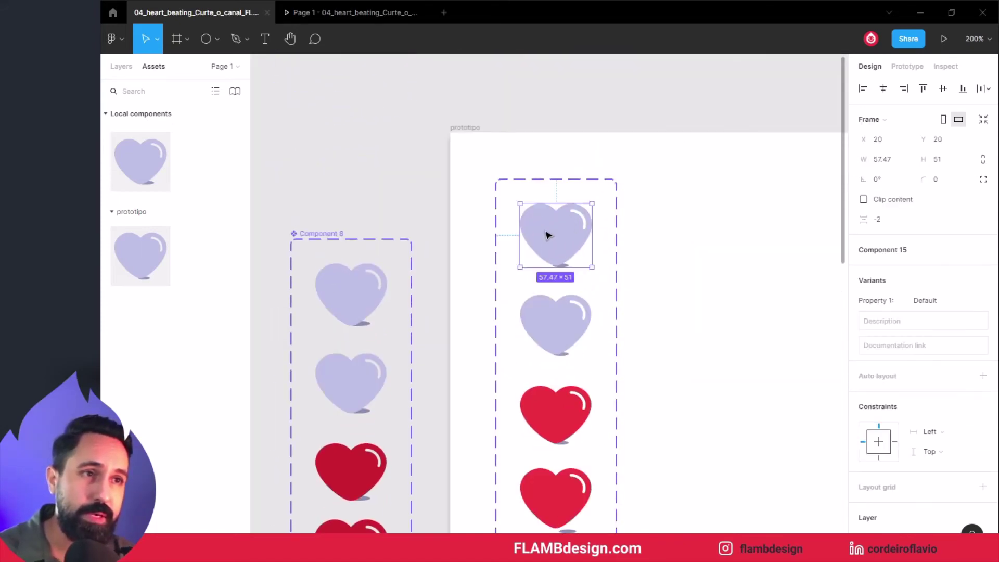
Add a fifth variant, Variant5, below the existing hearts
scroll(546, 246, down, 5)
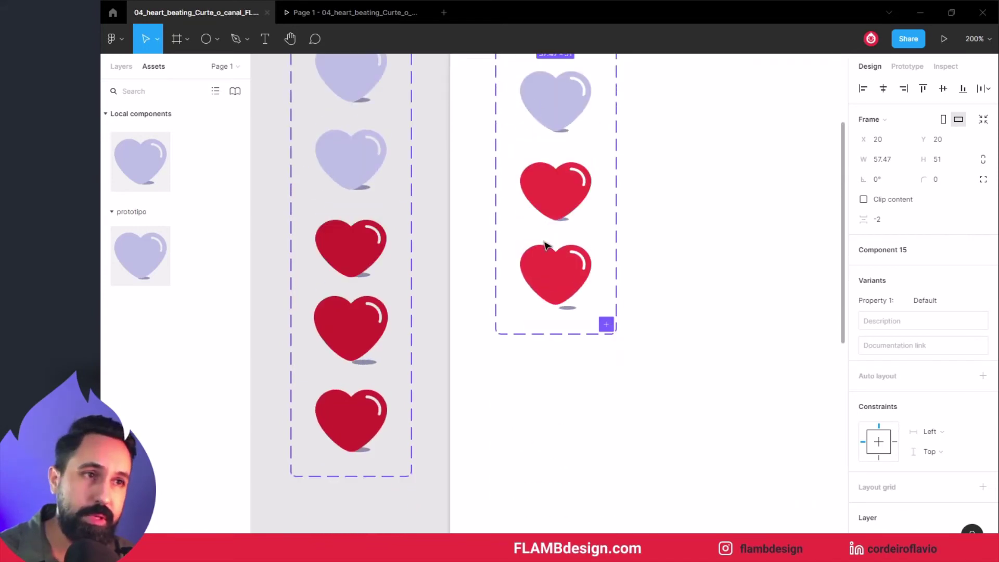
scroll(545, 245, up, 1)
scroll(545, 245, up, 1)
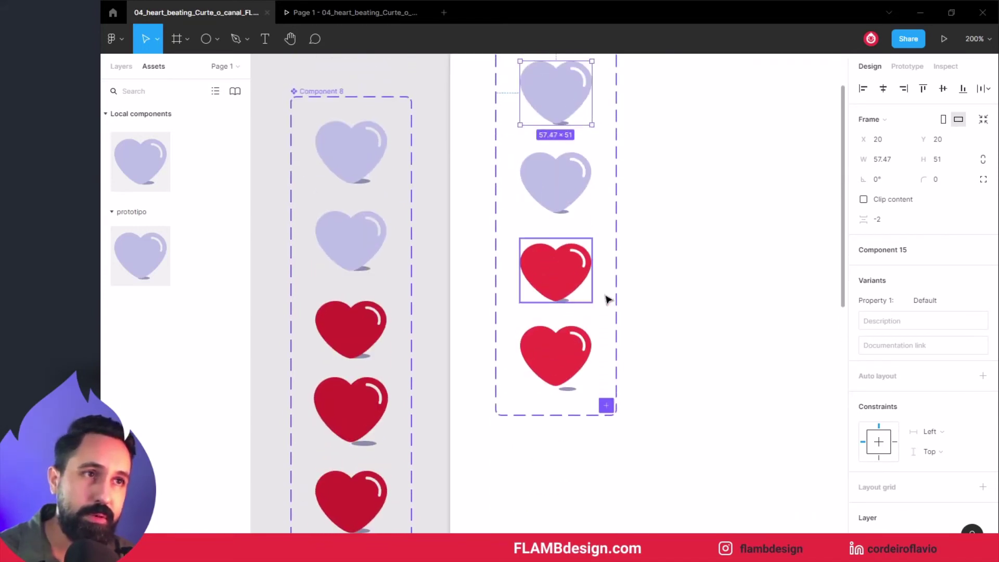
click(605, 407)
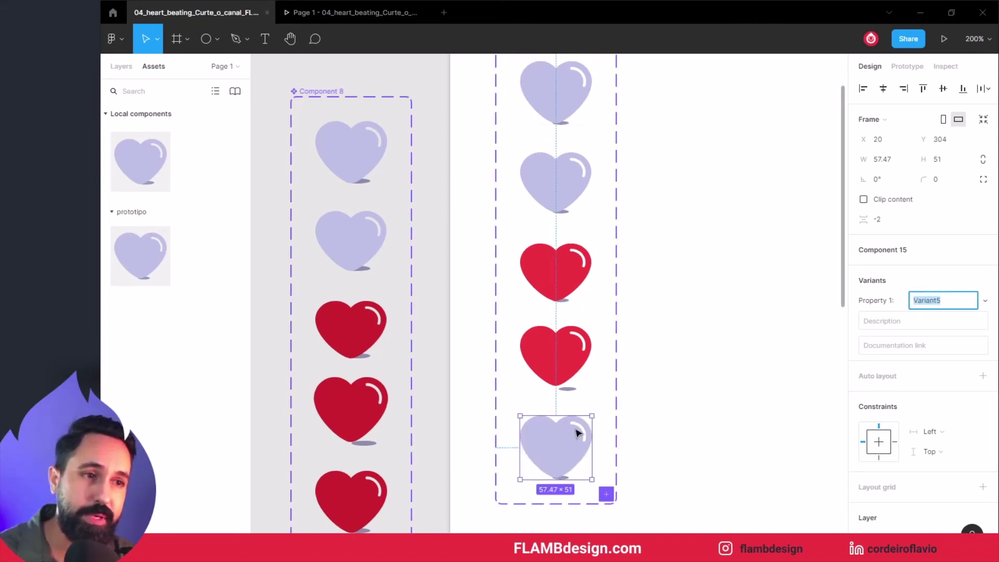
Recolour Variant5's heart from grayblue/dark to the redfire/100 colour style
scroll(567, 365, down, 1)
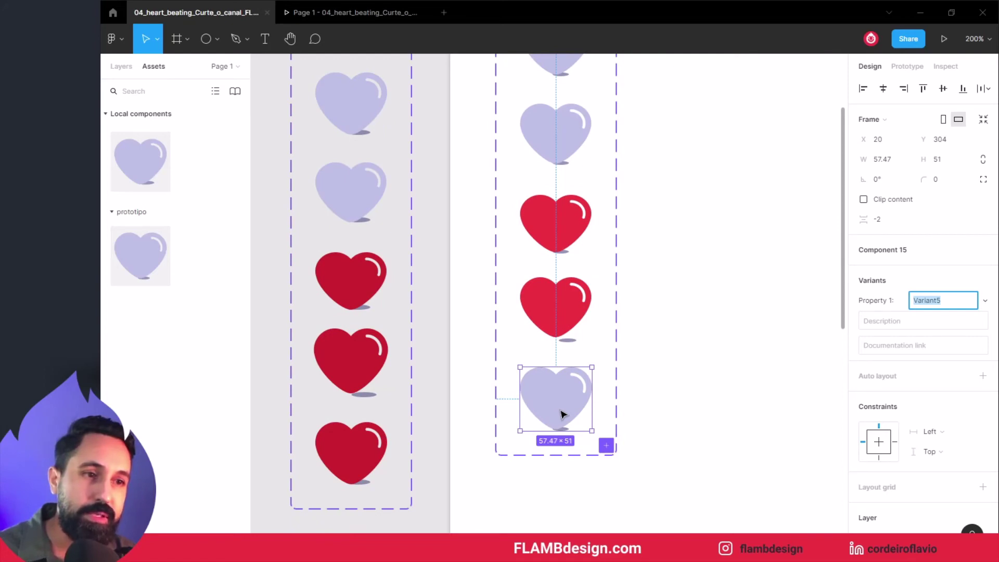
double_click(562, 414)
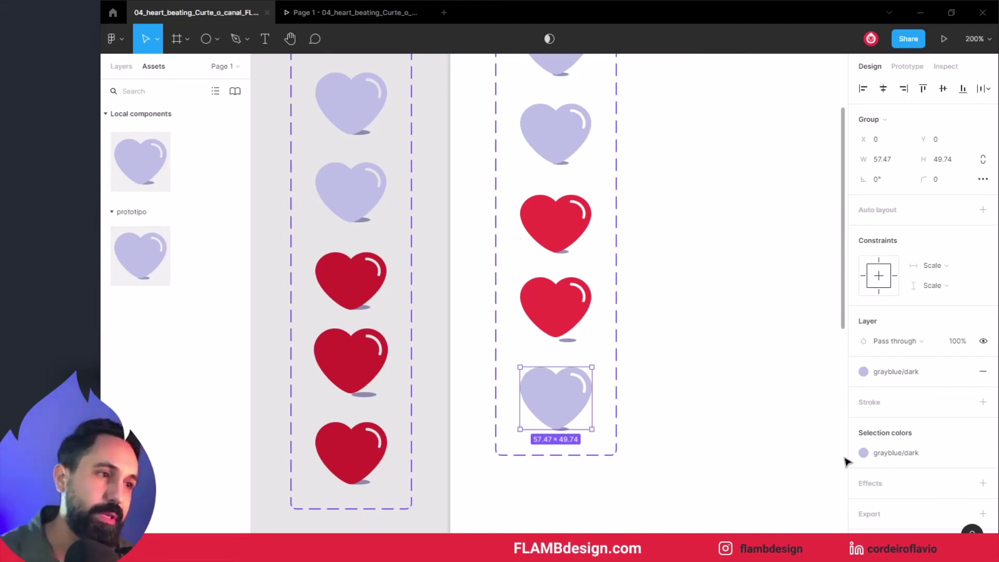
click(883, 456)
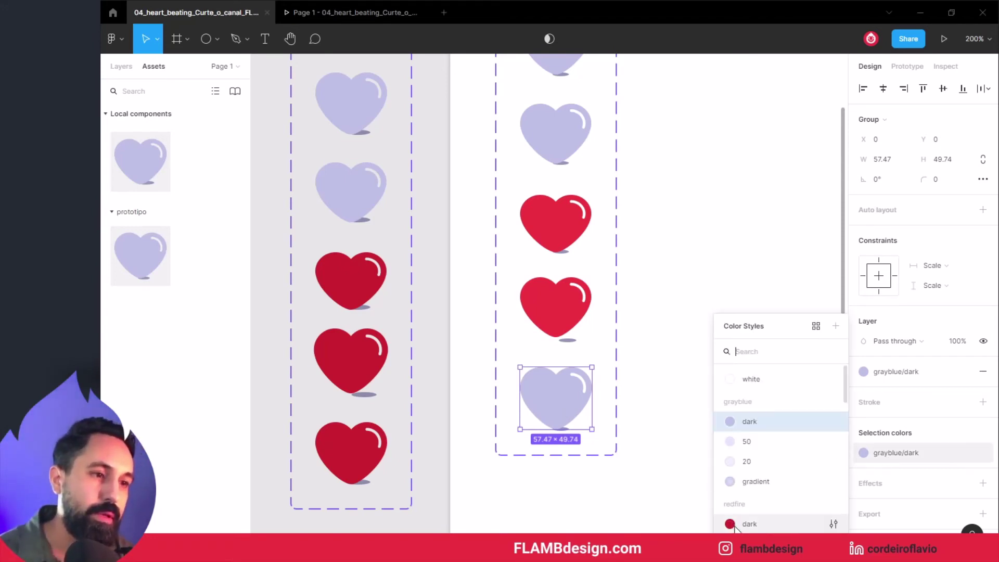
click(749, 541)
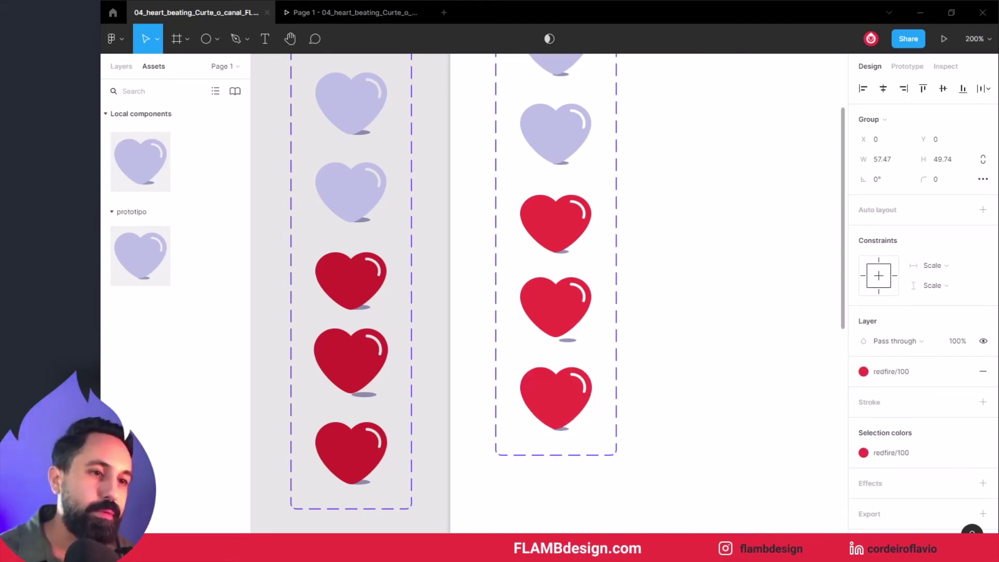
click(672, 390)
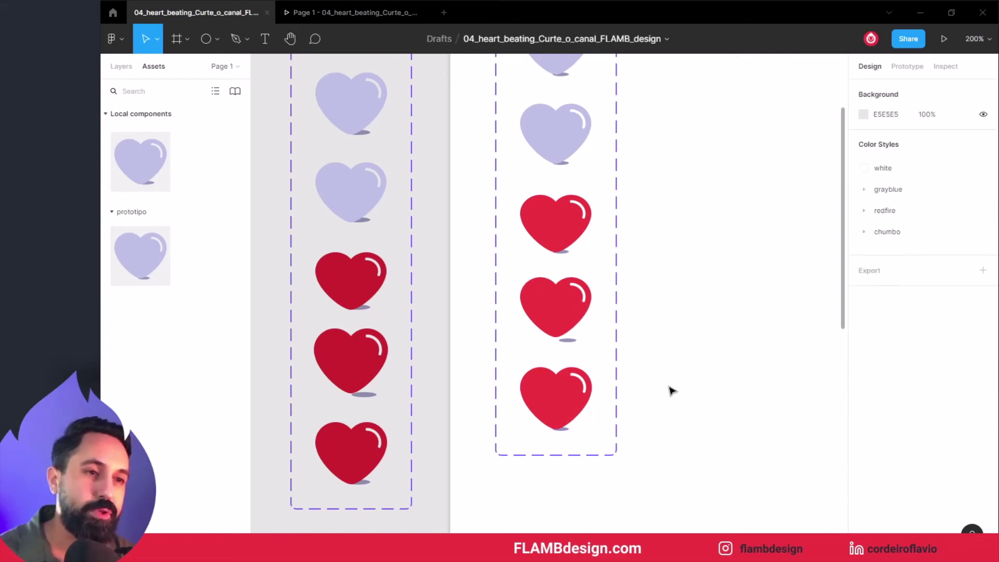
In prototype mode, delete the old While Hovering connection
scroll(671, 390, up, 3)
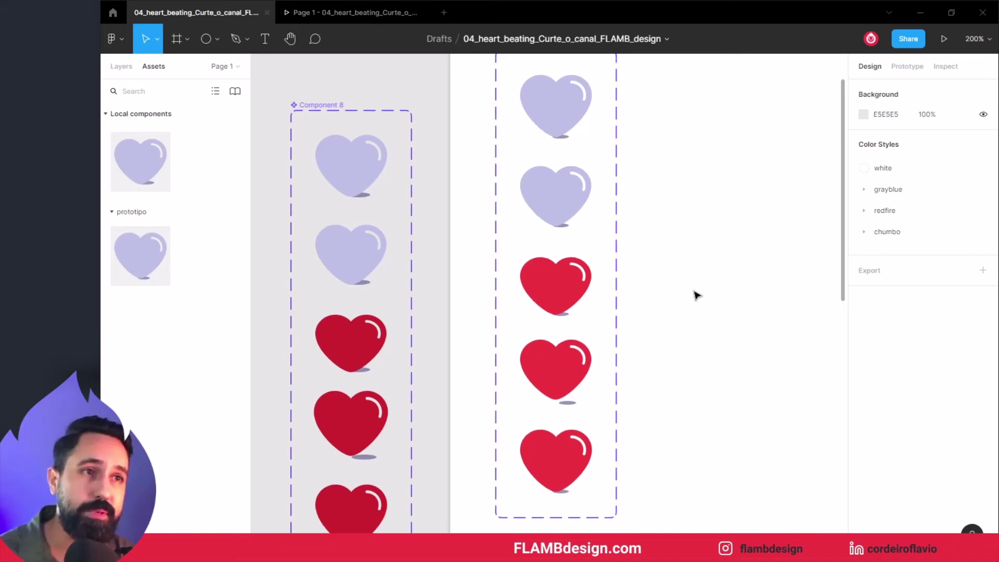
scroll(696, 292, up, 1)
click(905, 67)
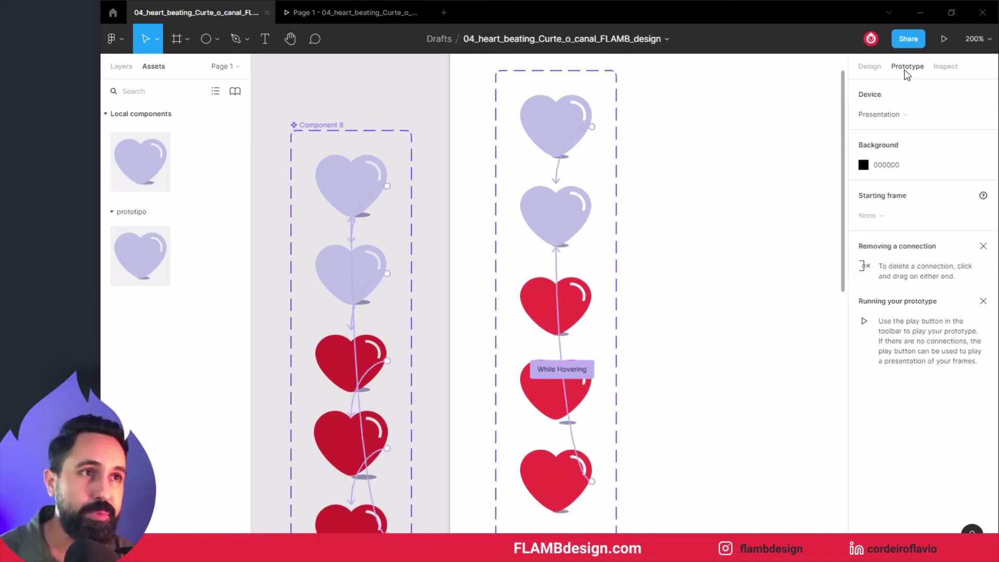
scroll(744, 269, up, 1)
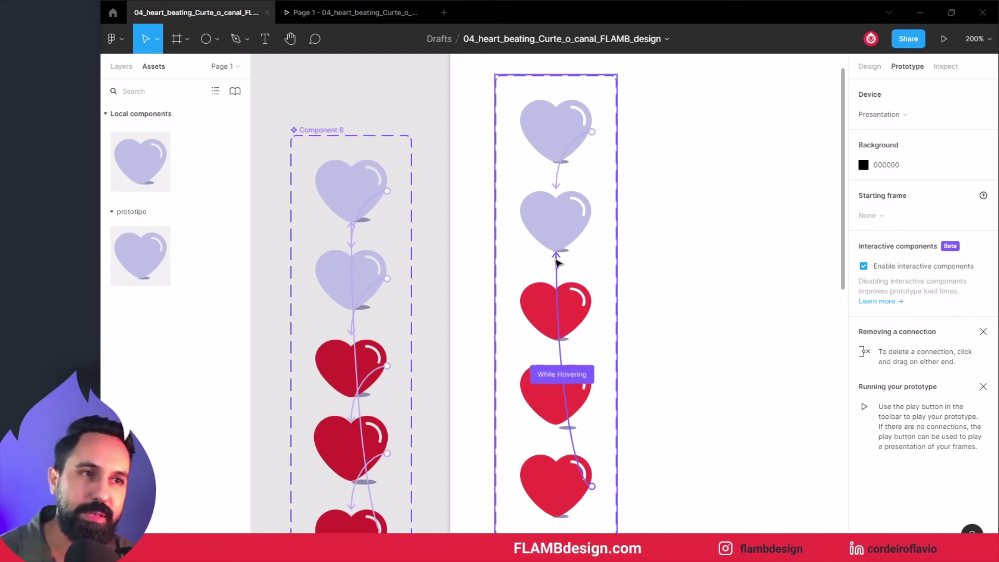
drag(556, 258, 644, 396)
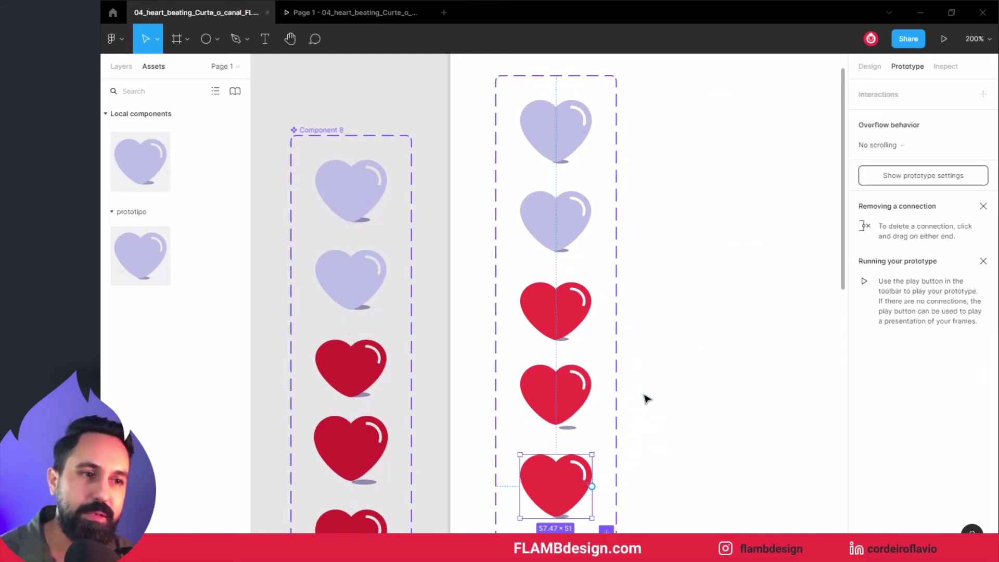
Link the second lavender heart to Variant3 on click with Smart animate
click(553, 216)
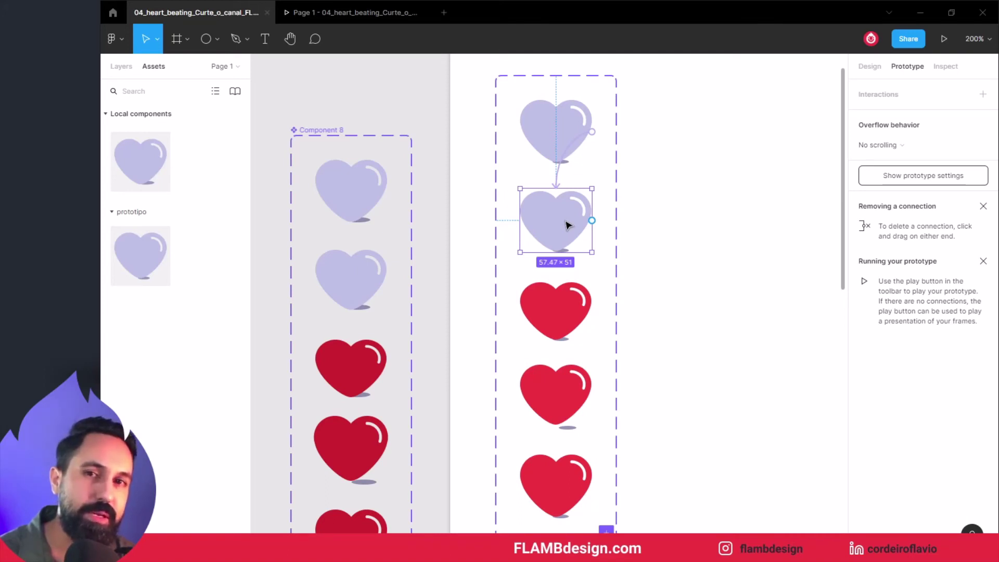
drag(592, 221, 555, 288)
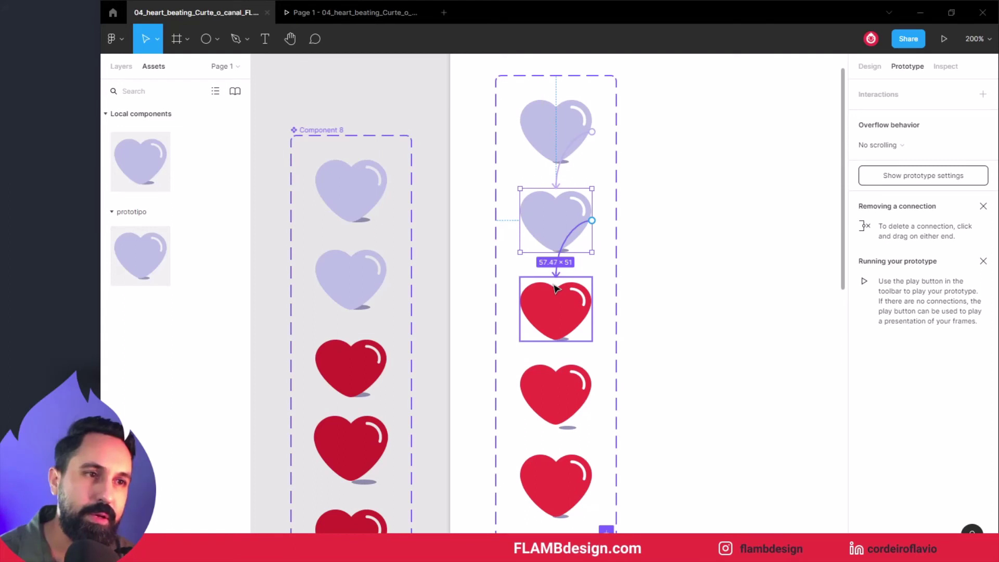
drag(555, 288, 555, 288)
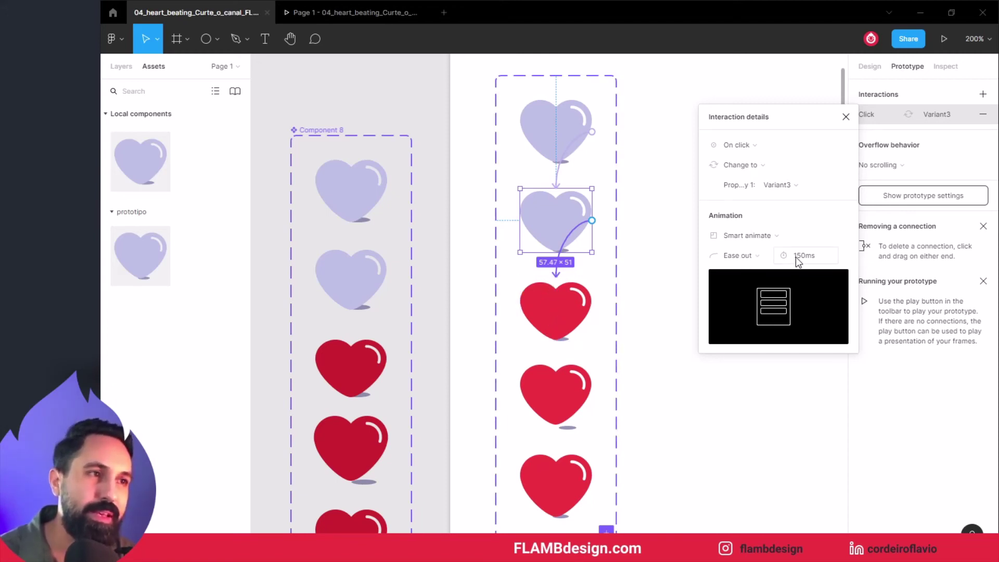
click(553, 308)
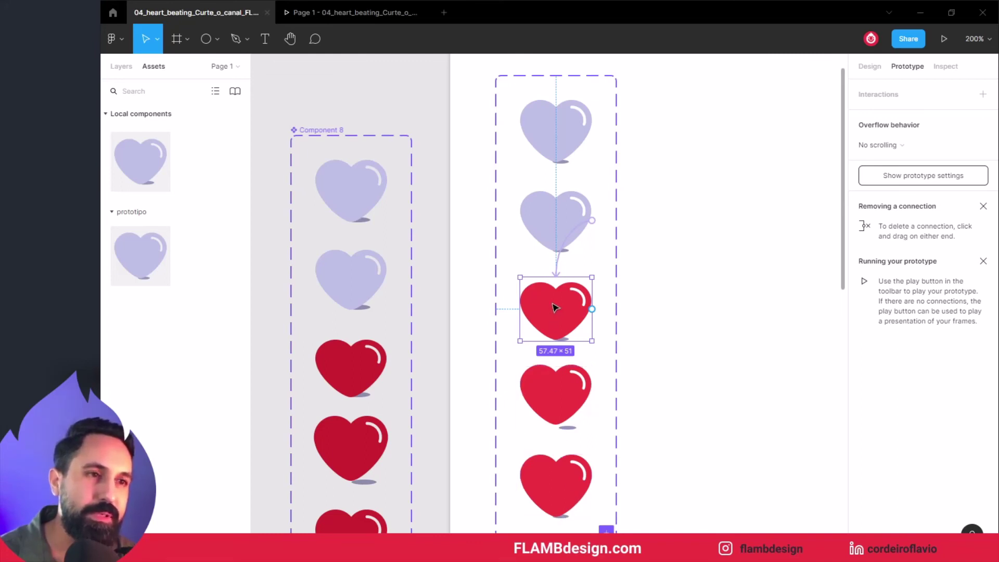
Link the third heart to the fourth with an After delay trigger of 1ms
drag(592, 309, 552, 374)
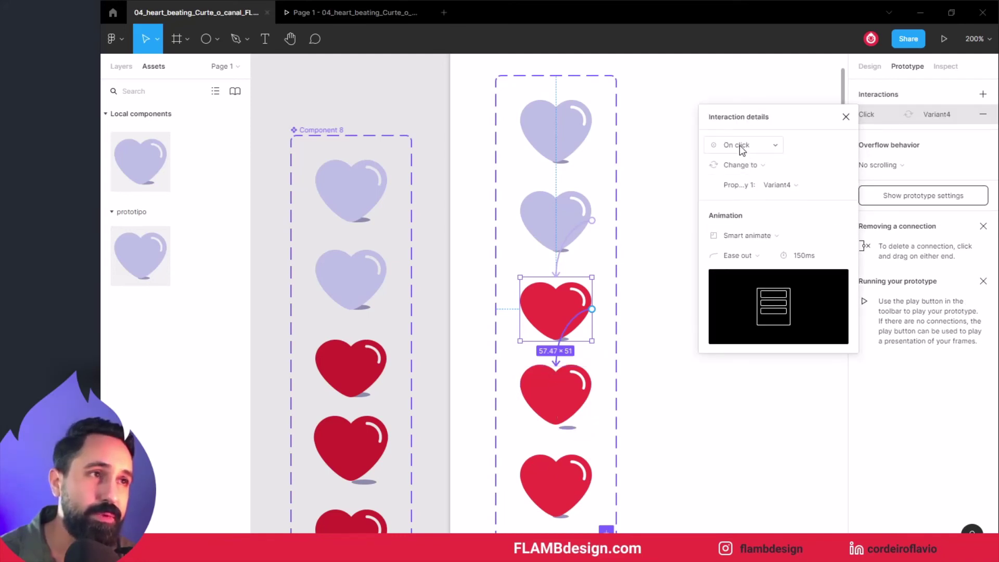
click(741, 148)
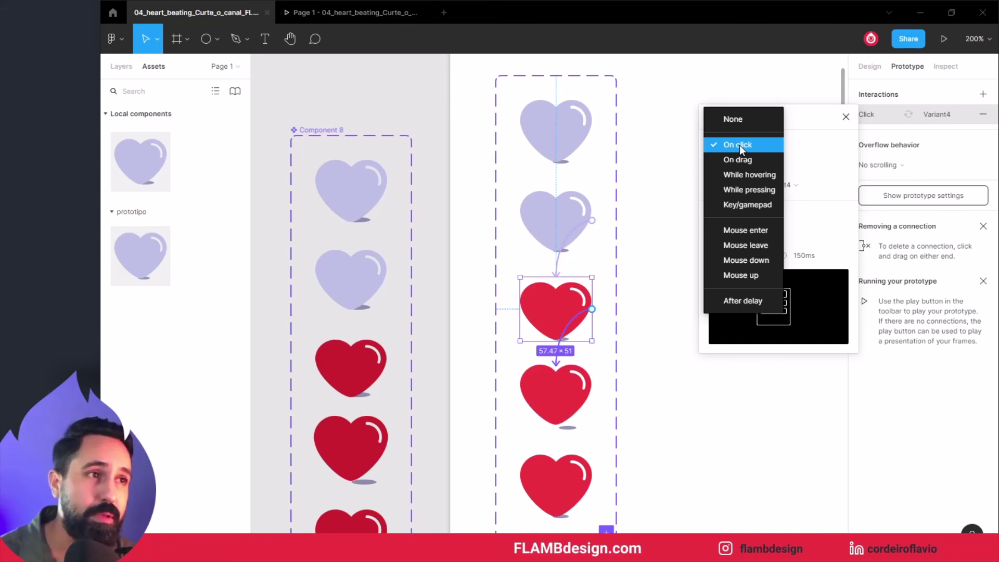
click(733, 301)
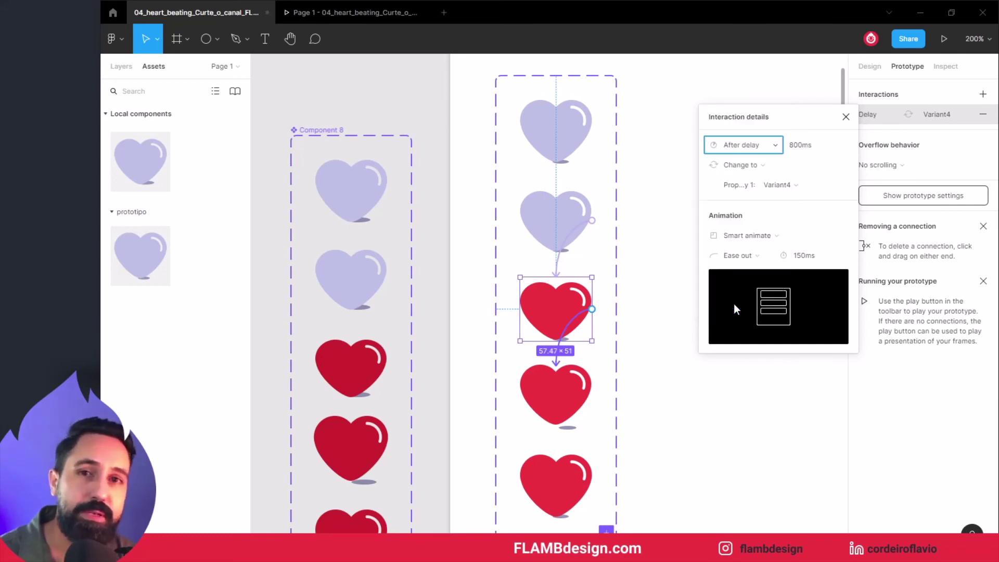
click(802, 149)
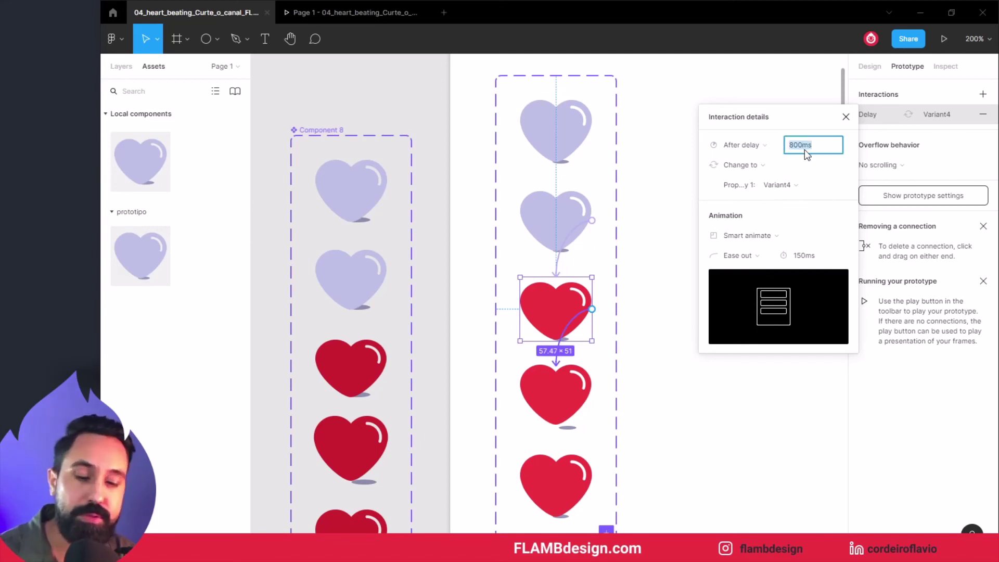
text(1)
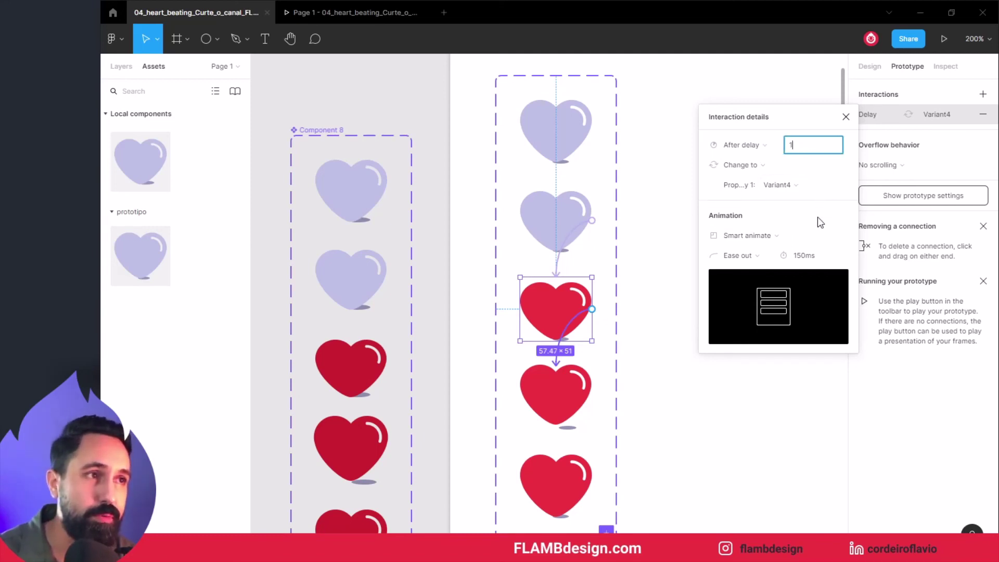
key(Return)
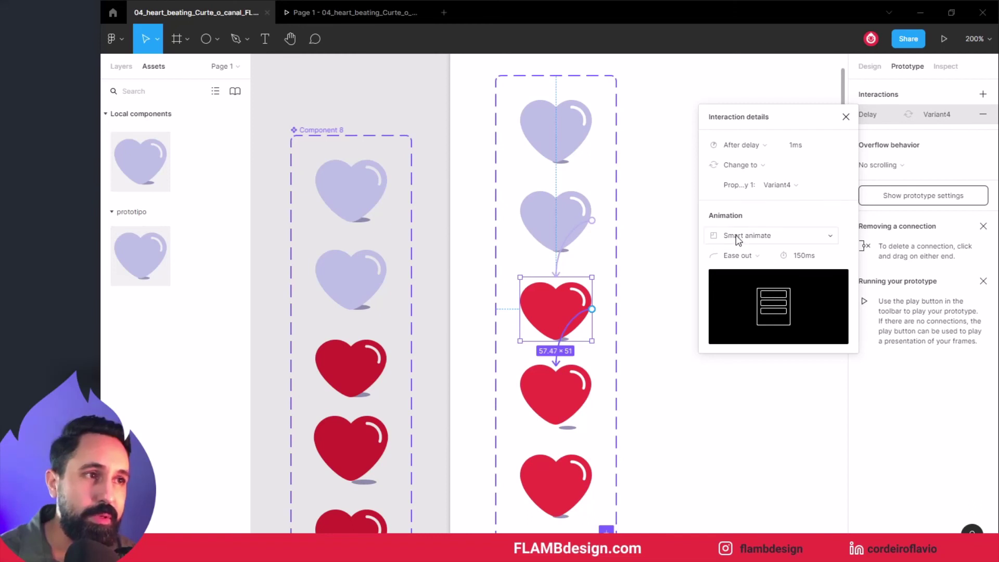
Link Variant4 to Variant5 after a 1ms delay with Smart animate, Ease out, 150ms
click(546, 402)
scroll(546, 402, down, 1)
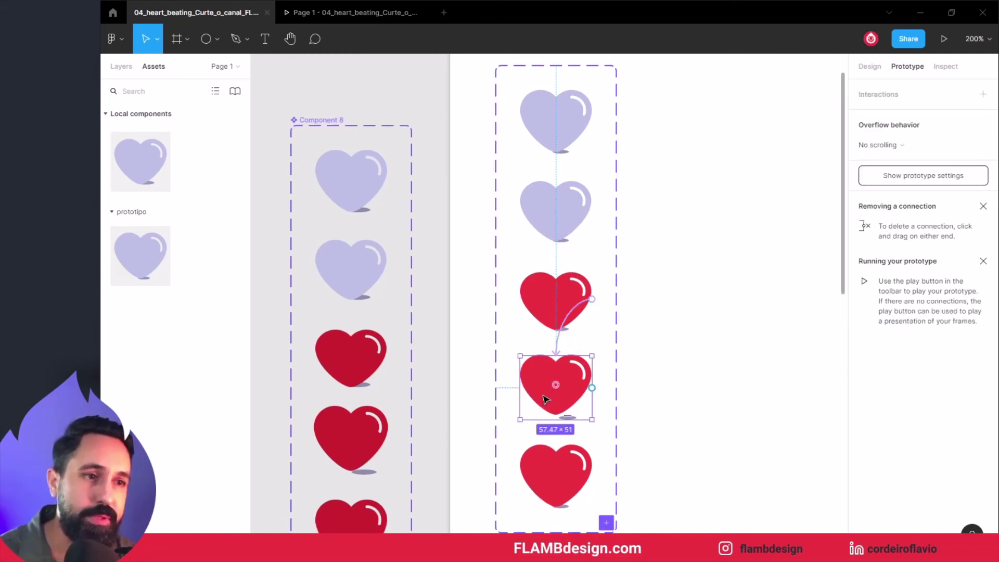
drag(593, 390, 556, 452)
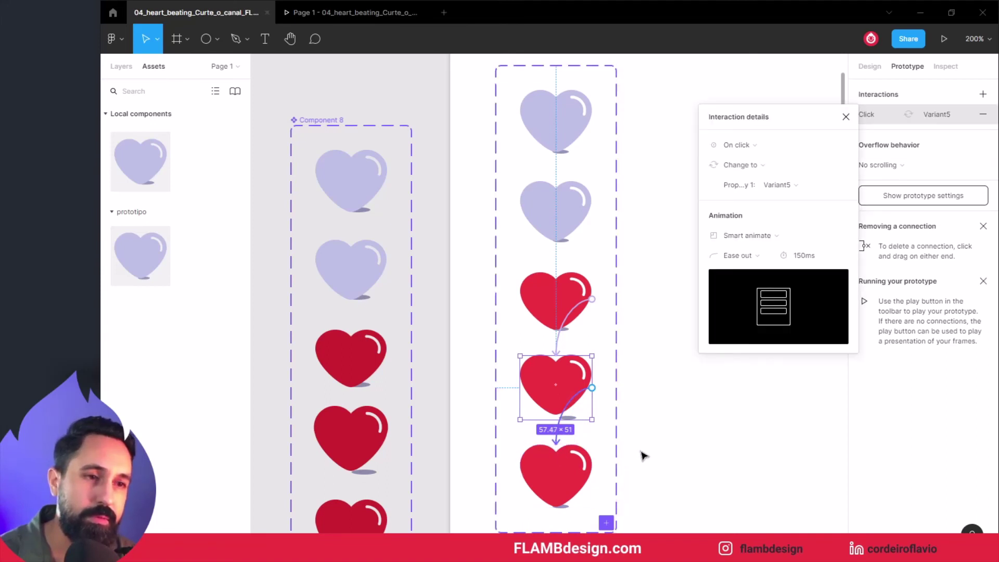
scroll(642, 456, down, 1)
click(735, 148)
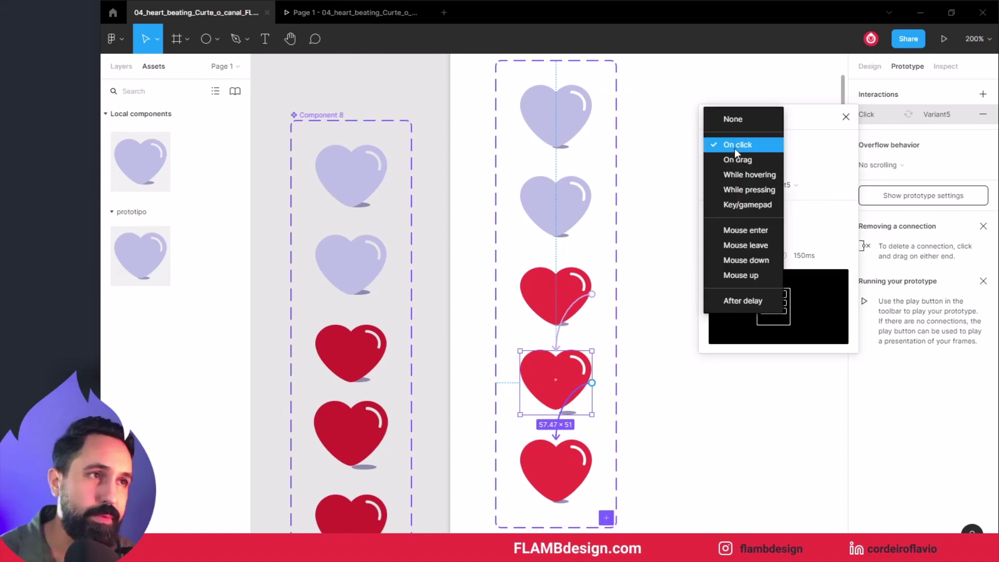
click(730, 302)
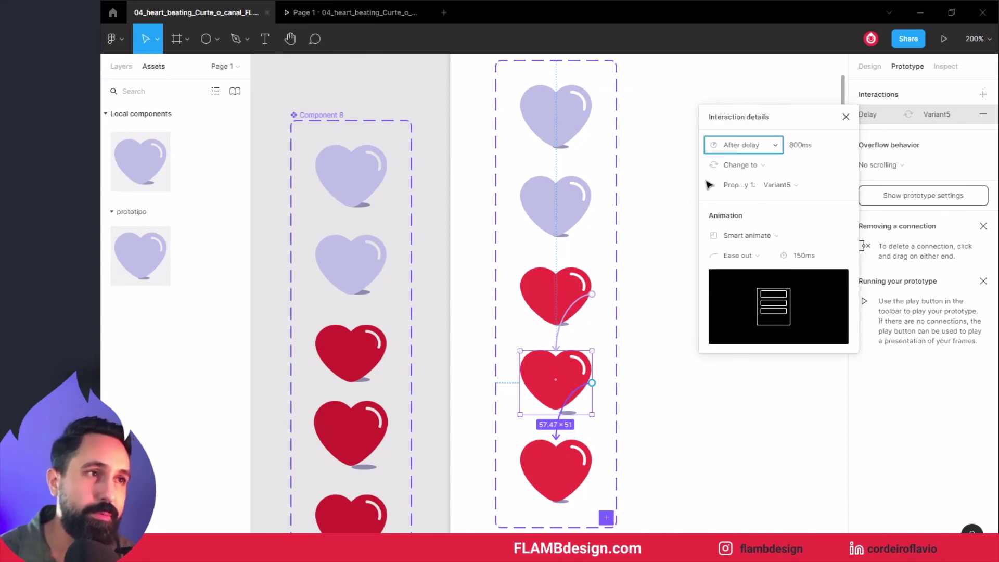
click(799, 149)
text(1)
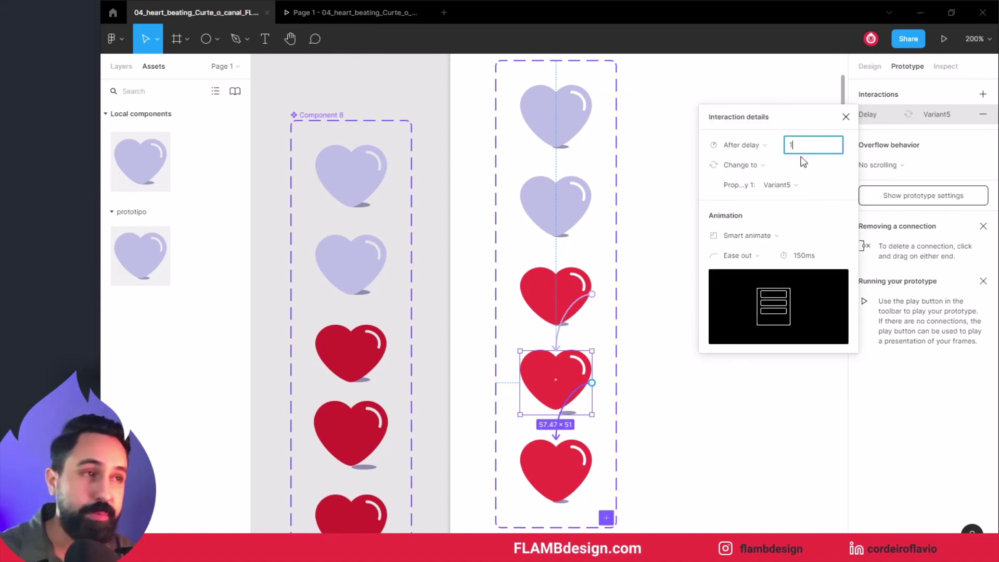
key(Return)
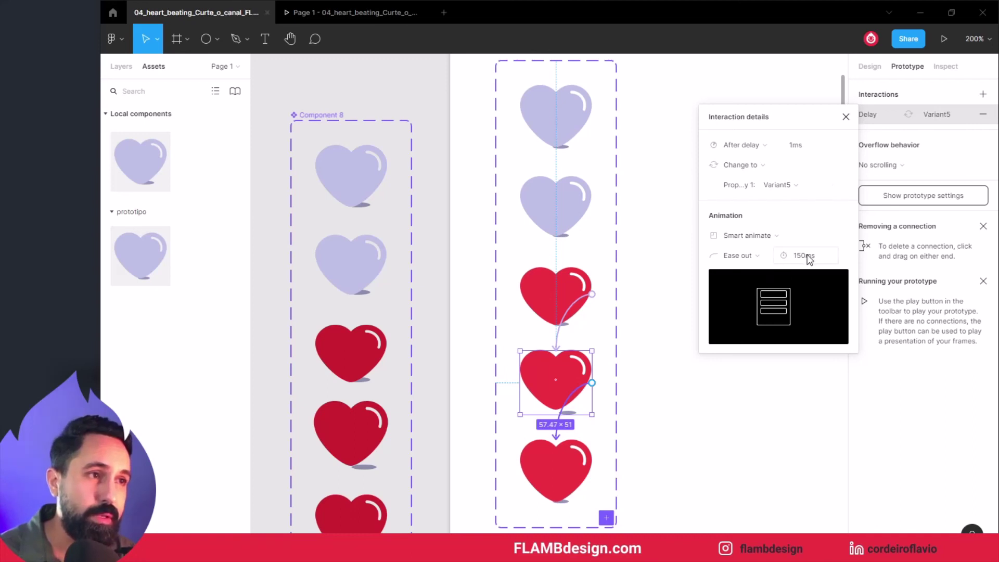
scroll(702, 361, down, 1)
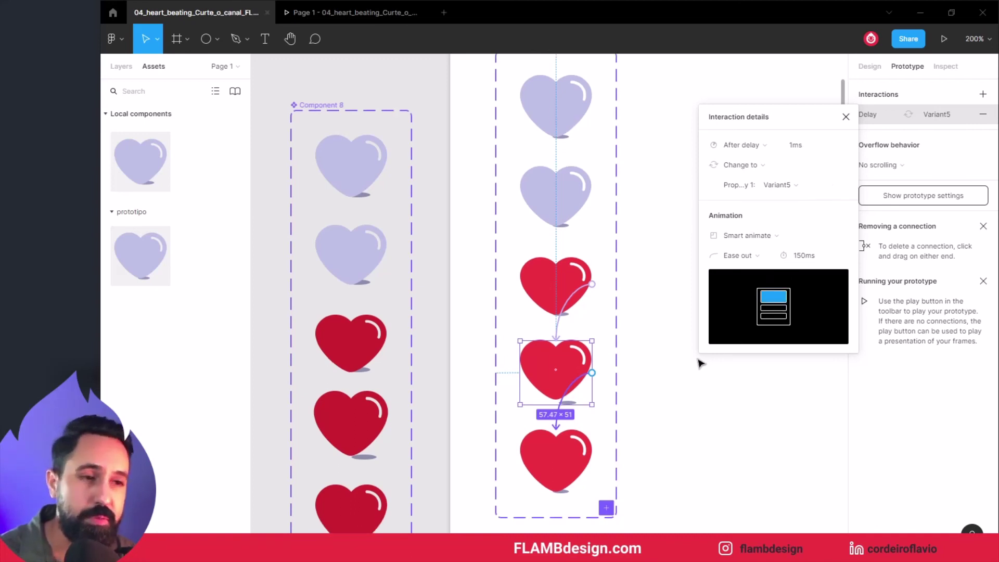
click(566, 477)
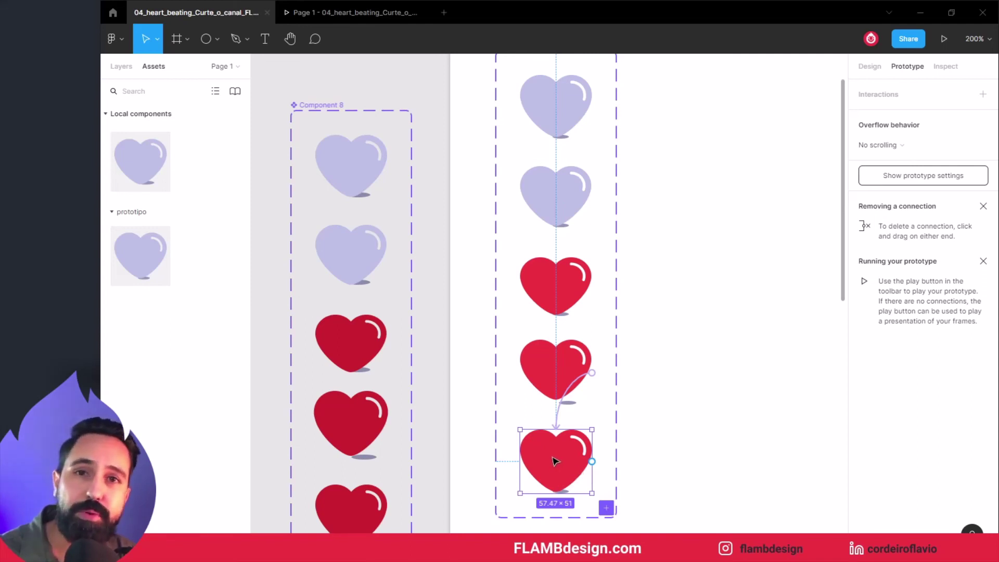
scroll(554, 461, down, 1)
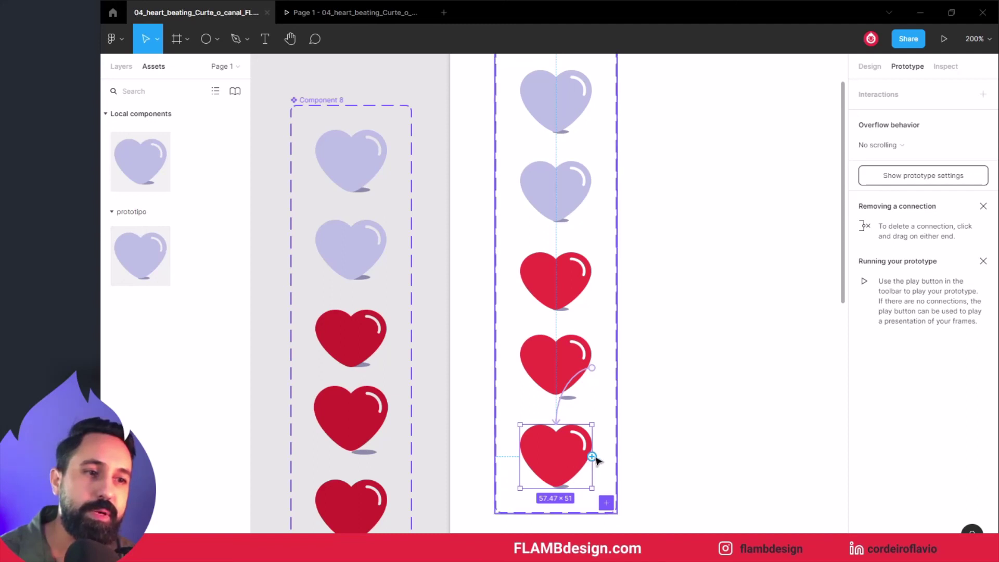
Connect Variant5 back to Default on click with Smart animate and open the prototype preview
drag(592, 456, 650, 280)
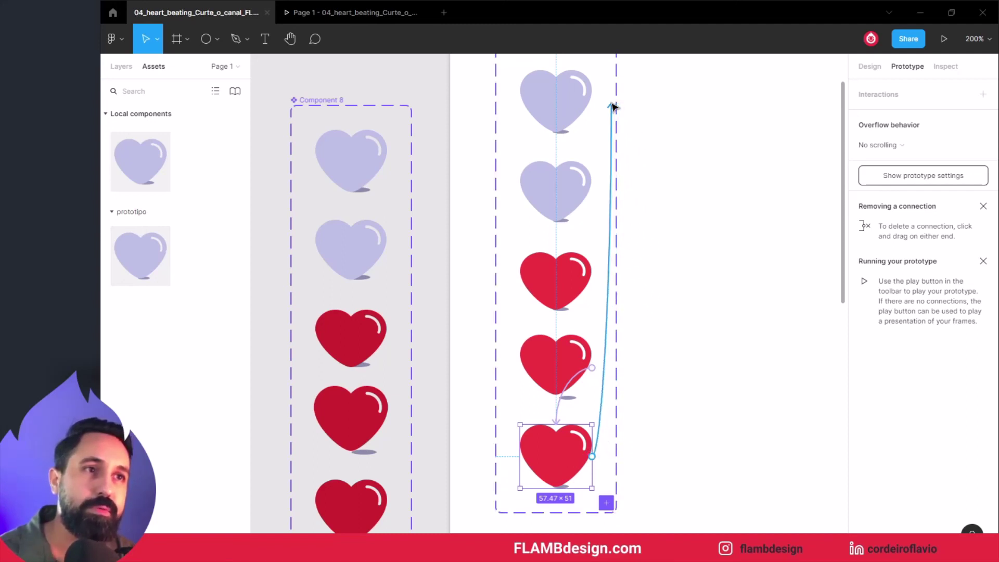
drag(624, 107, 581, 129)
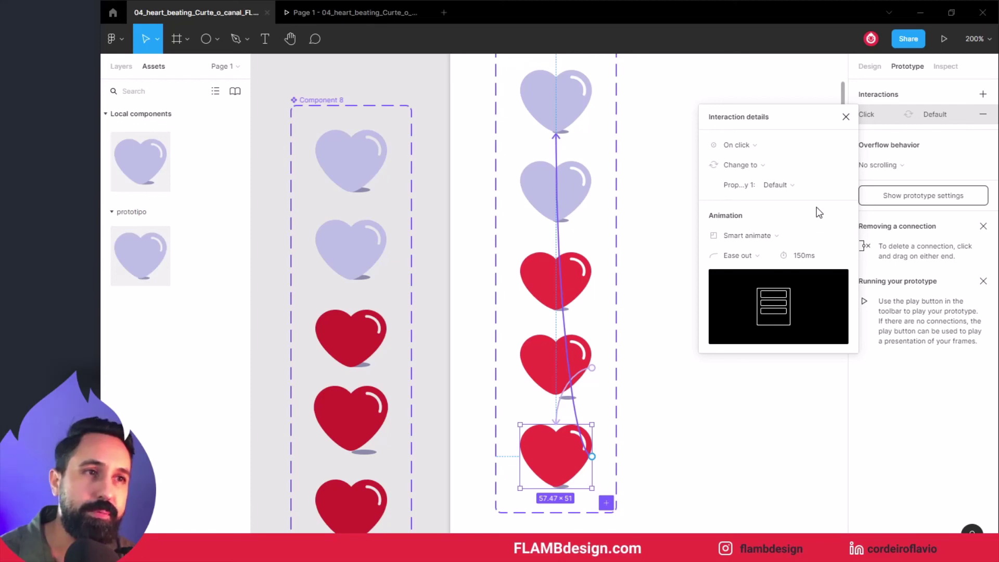
click(648, 251)
click(372, 11)
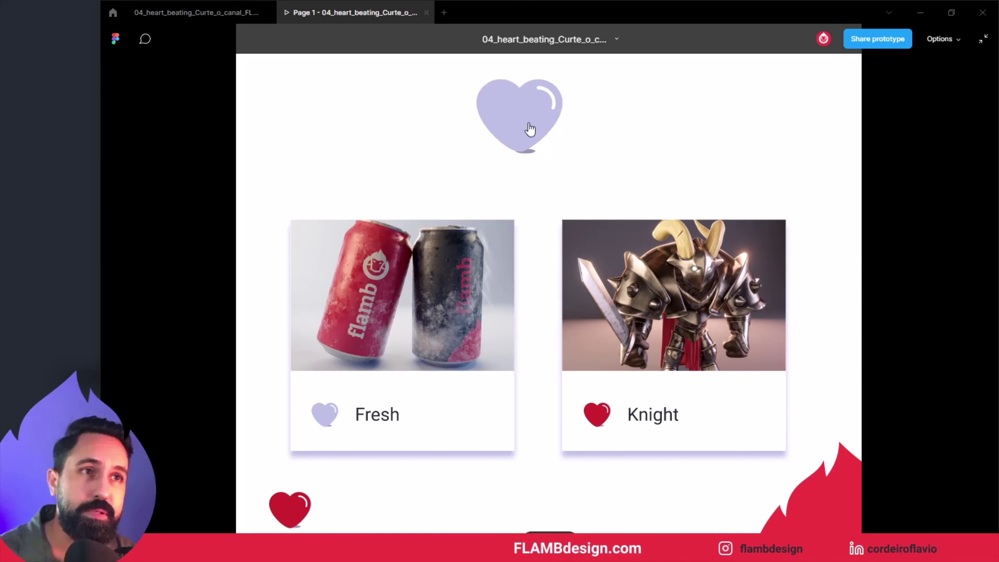
click(512, 138)
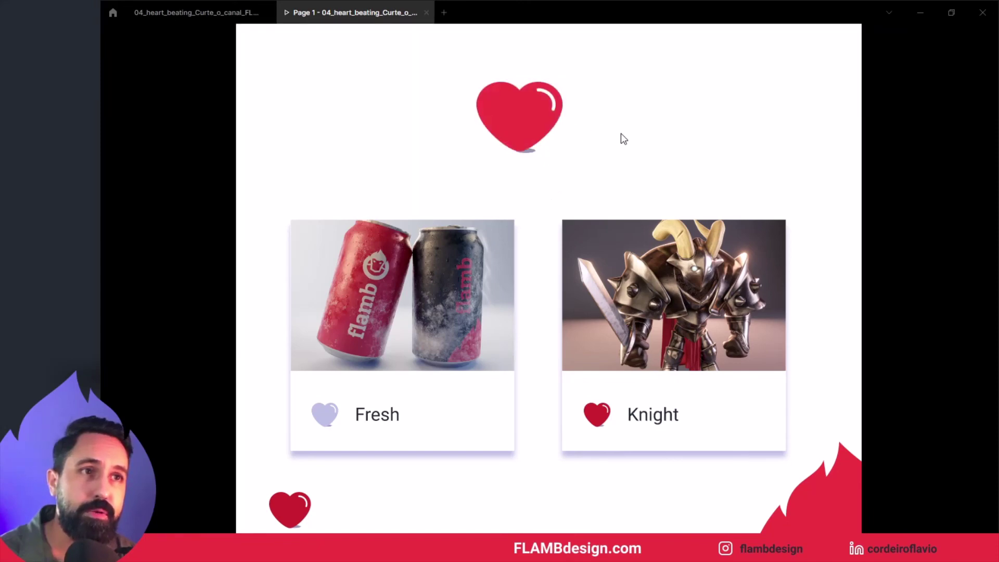
click(505, 141)
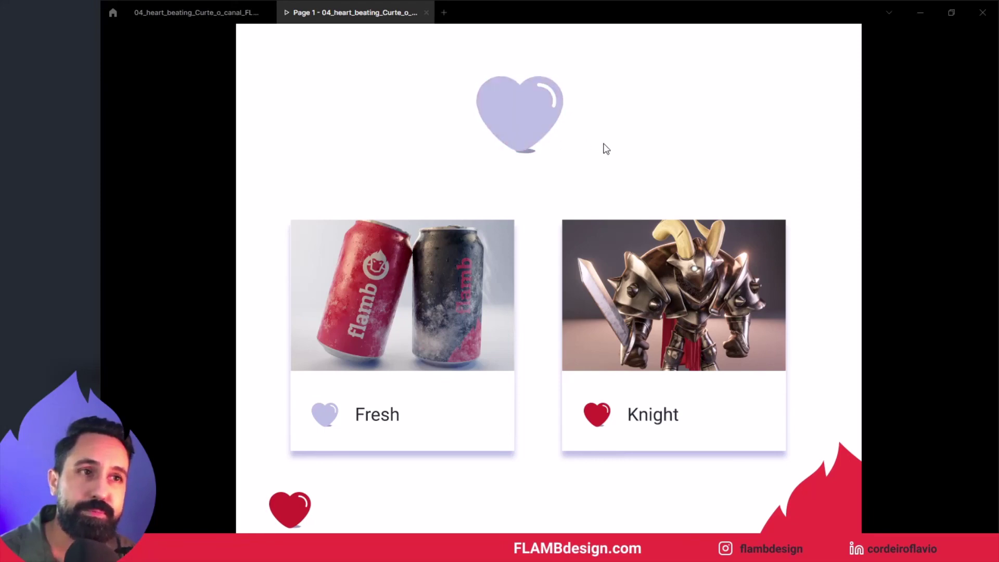
click(537, 133)
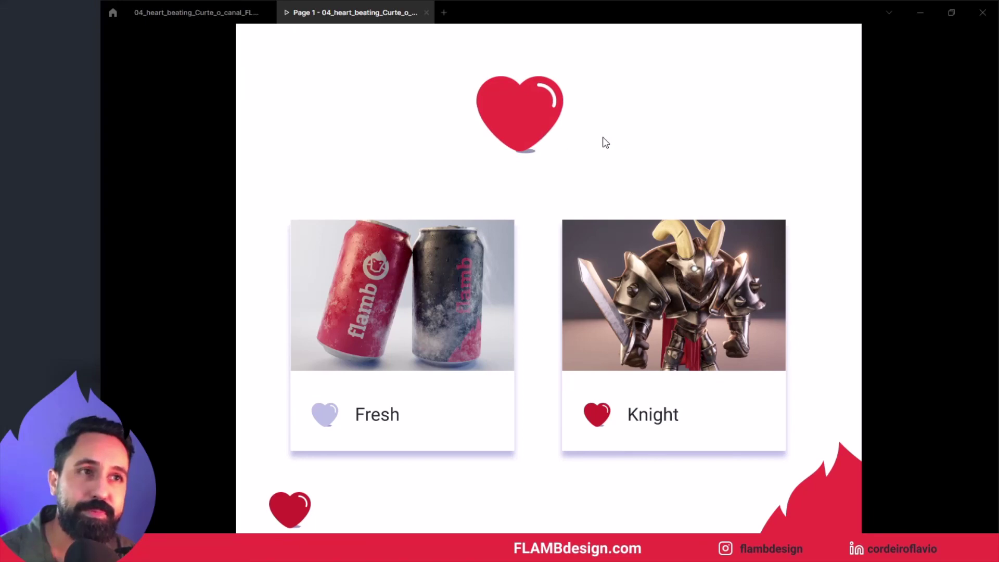
click(546, 130)
click(528, 134)
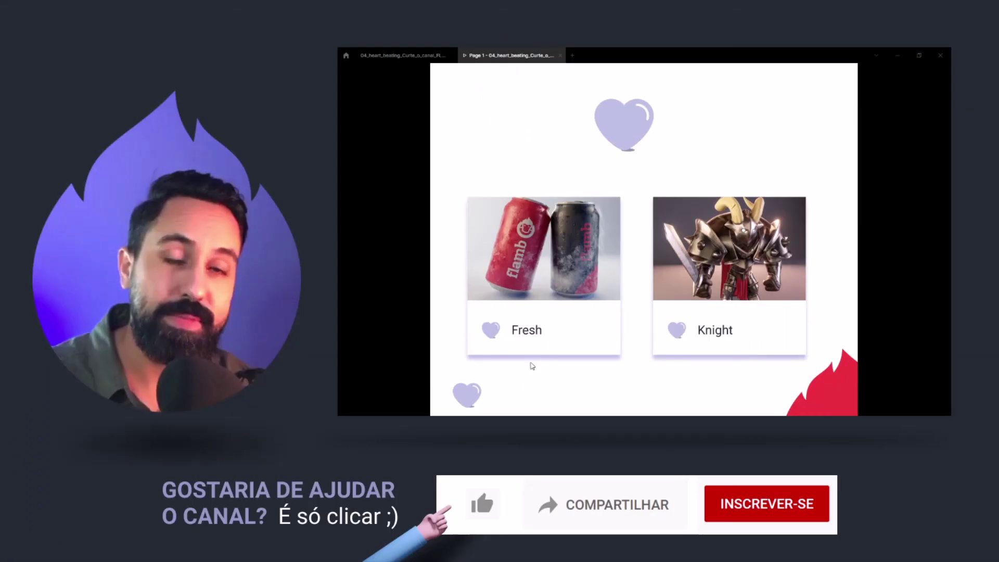
Test the prototype hearts, leaving Knight and bottom-left liked red and Fresh lavender
click(501, 336)
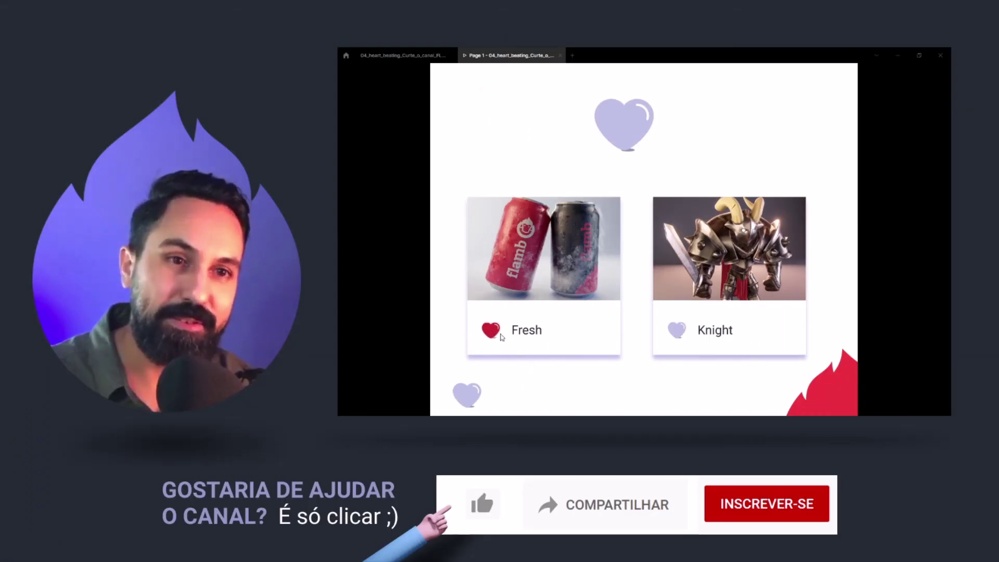
click(678, 332)
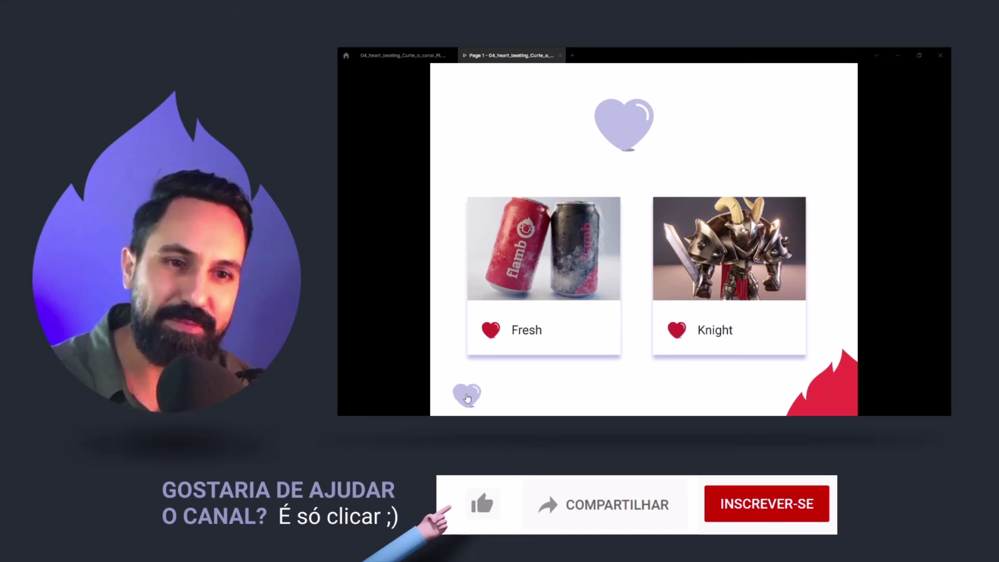
click(474, 393)
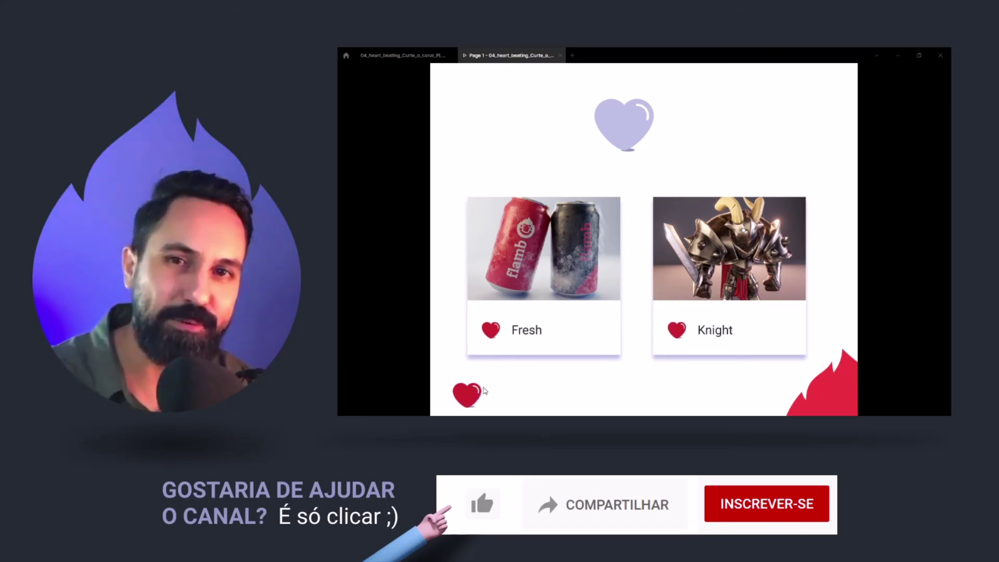
click(488, 364)
click(490, 335)
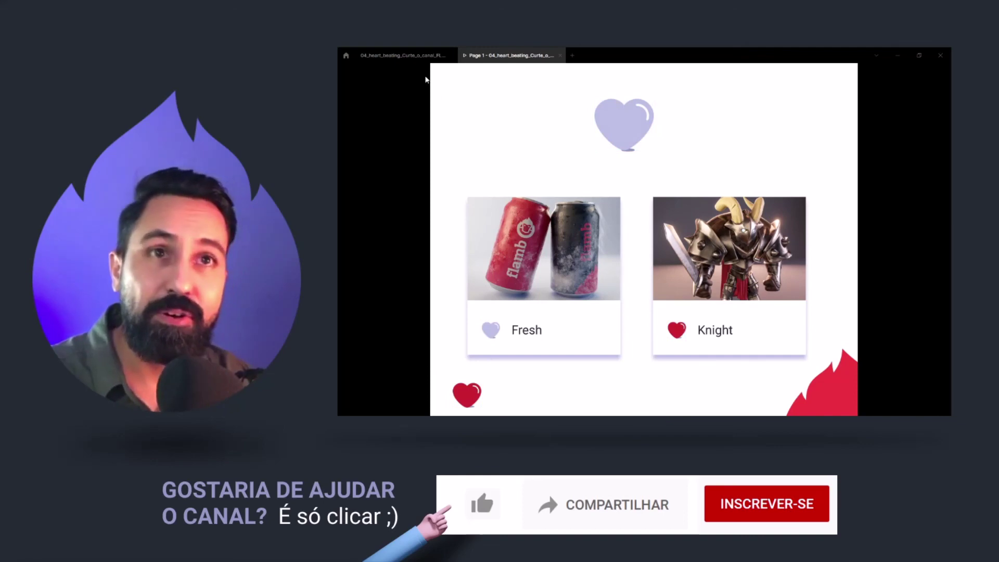
click(424, 56)
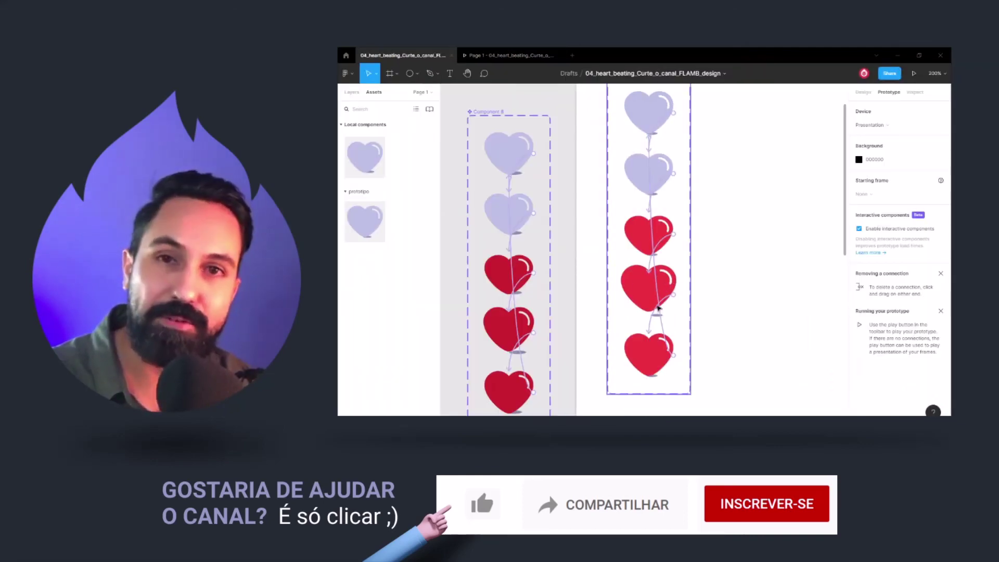
click(510, 55)
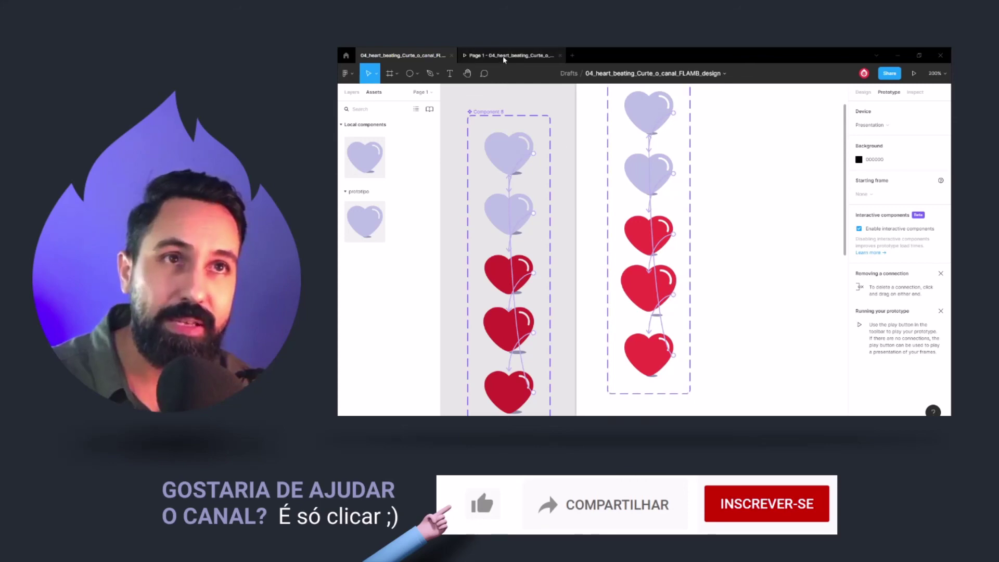
click(645, 129)
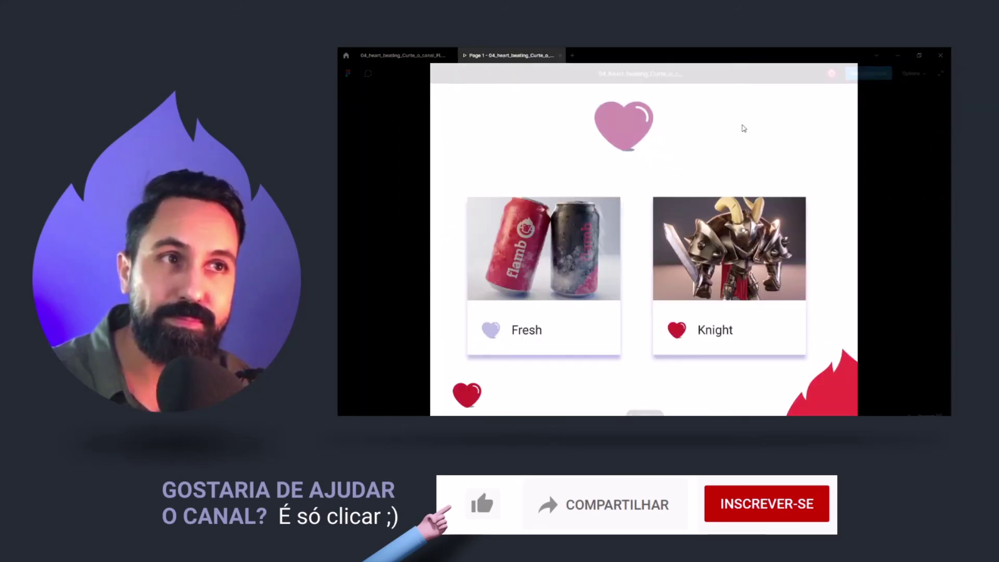